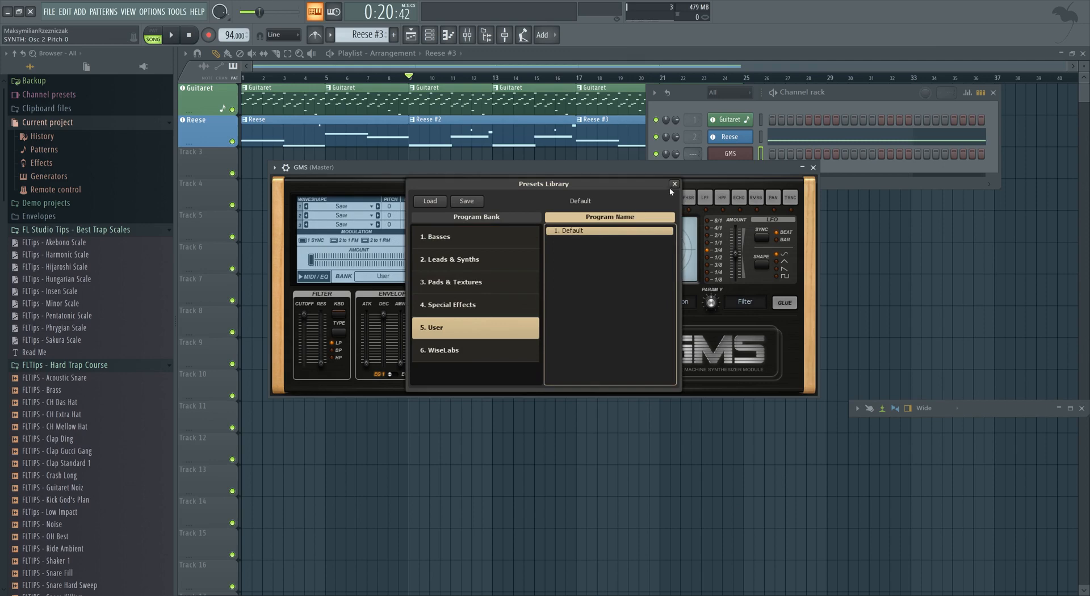
Close the GMS presets library and audition the default GMS sound on the keyboard.
{"action": "left_click", "coordinate": [674, 184]}
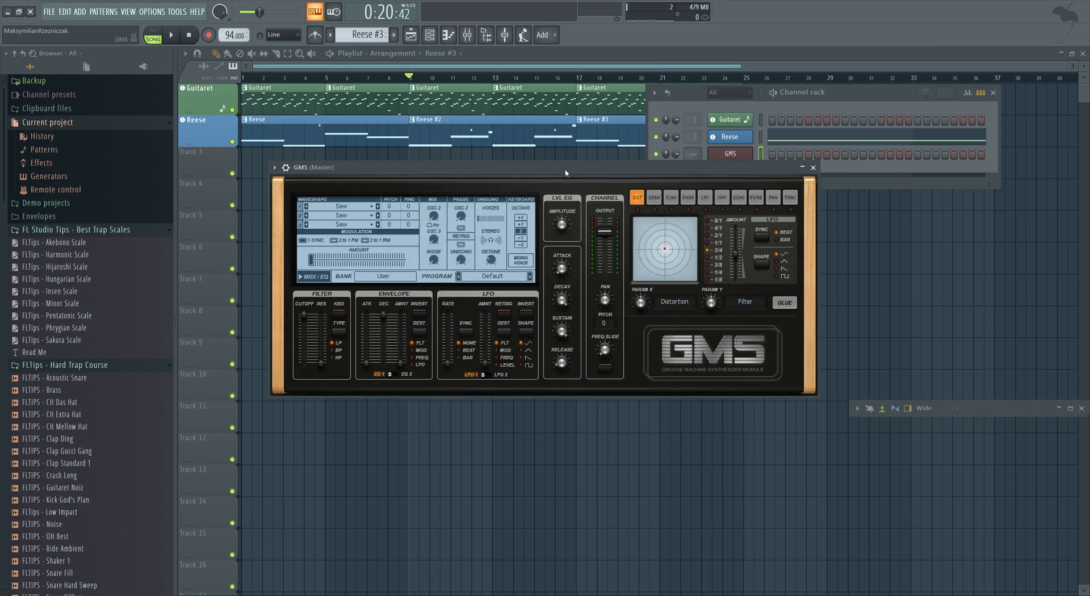
{"action": "key", "text": "z"}
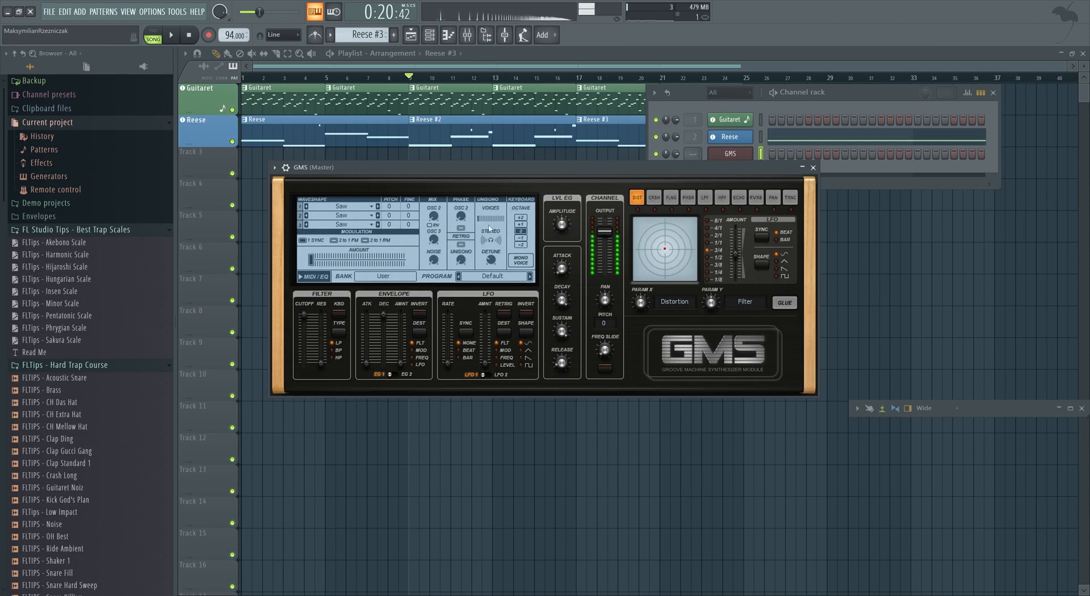
{"action": "left_click", "coordinate": [521, 245]}
{"action": "key", "text": "c"}
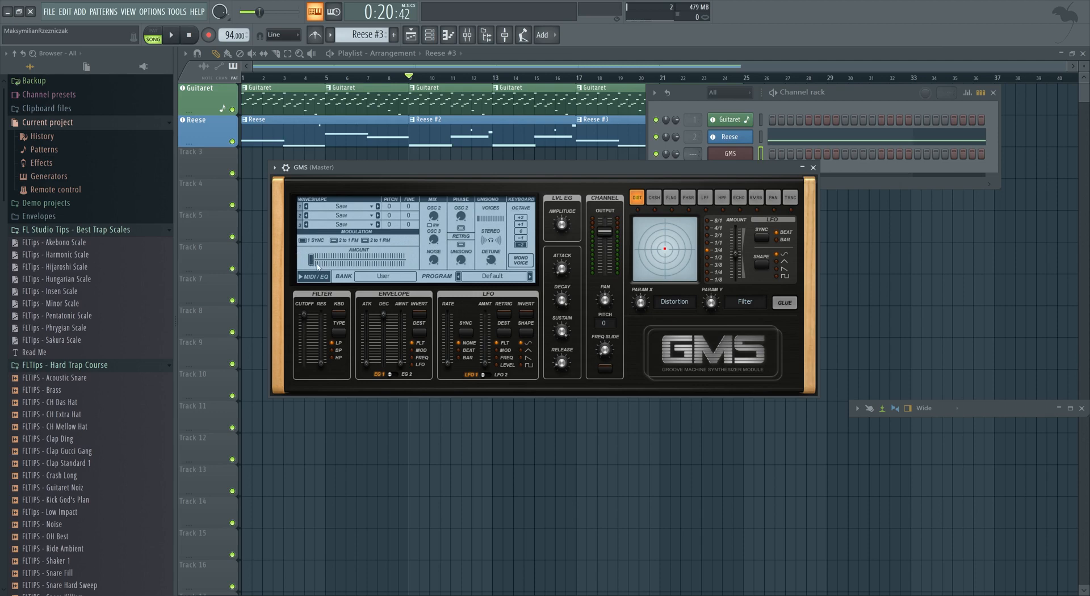
Shape the GMS filter cutoff and envelope sliders for EG 1 and EG 2, setting their destinations.
{"action": "left_click_drag", "start_coordinate": [308, 318], "coordinate": [303, 343]}
{"action": "left_click", "coordinate": [410, 356]}
{"action": "left_click_drag", "start_coordinate": [384, 315], "coordinate": [405, 351]}
{"action": "left_click_drag", "start_coordinate": [384, 356], "coordinate": [384, 355]}
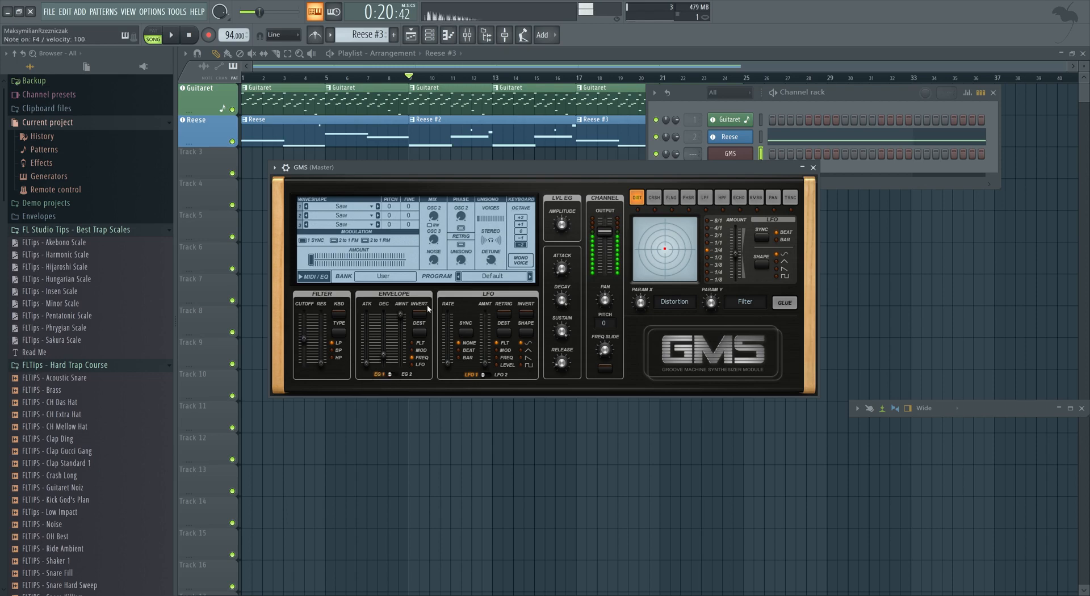
{"action": "left_click", "coordinate": [407, 376]}
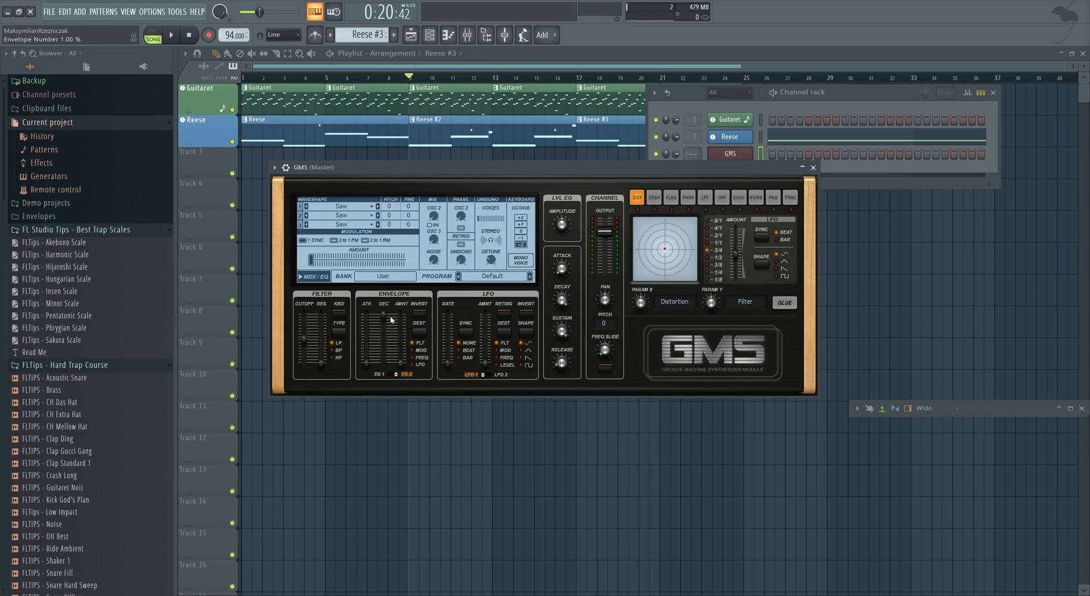
{"action": "left_click_drag", "start_coordinate": [384, 318], "coordinate": [396, 326]}
{"action": "left_click_drag", "start_coordinate": [401, 364], "coordinate": [401, 314]}
{"action": "left_click", "coordinate": [413, 358]}
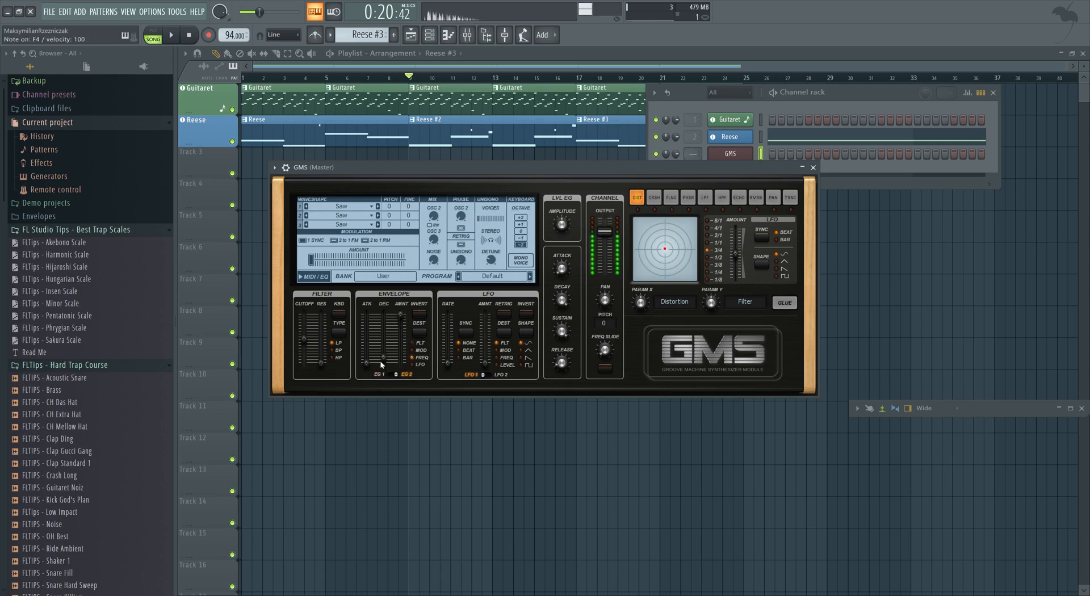
{"action": "left_click_drag", "start_coordinate": [383, 359], "coordinate": [384, 359]}
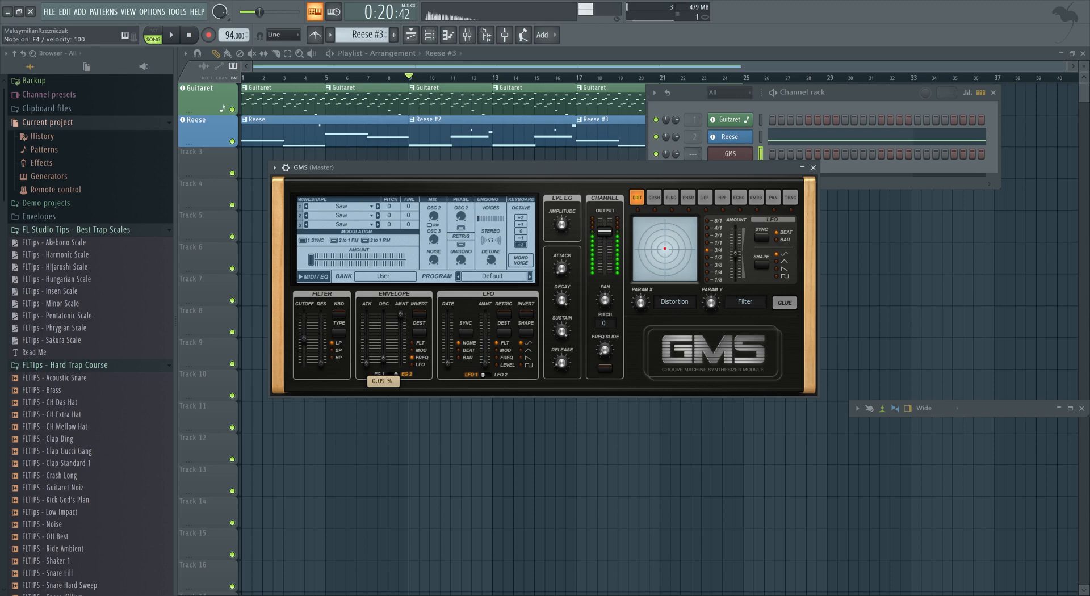
{"action": "left_click", "coordinate": [390, 374]}
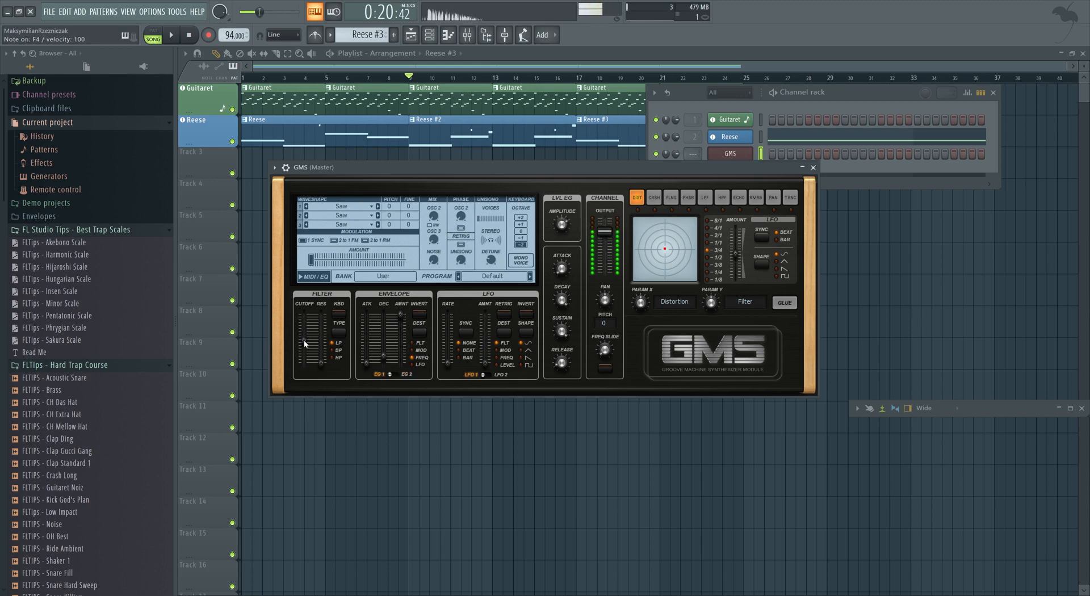
Adjust the GMS amplitude decay, sustain and amplitude knobs while auditioning notes.
{"action": "left_click_drag", "start_coordinate": [561, 331], "coordinate": [561, 333]}
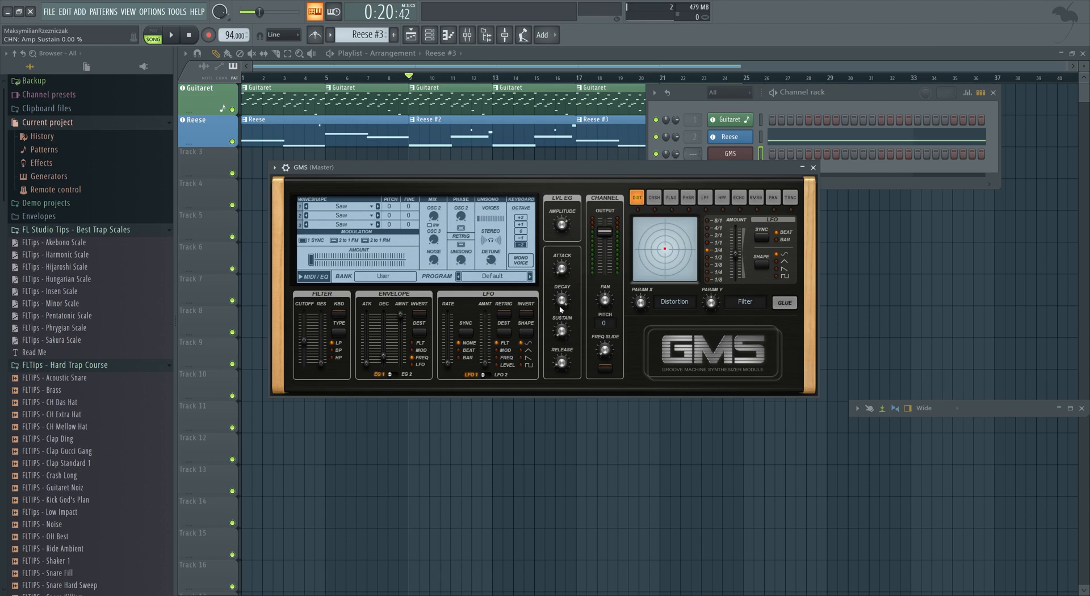
{"action": "left_click_drag", "start_coordinate": [562, 305], "coordinate": [562, 303]}
{"action": "key", "text": "v"}
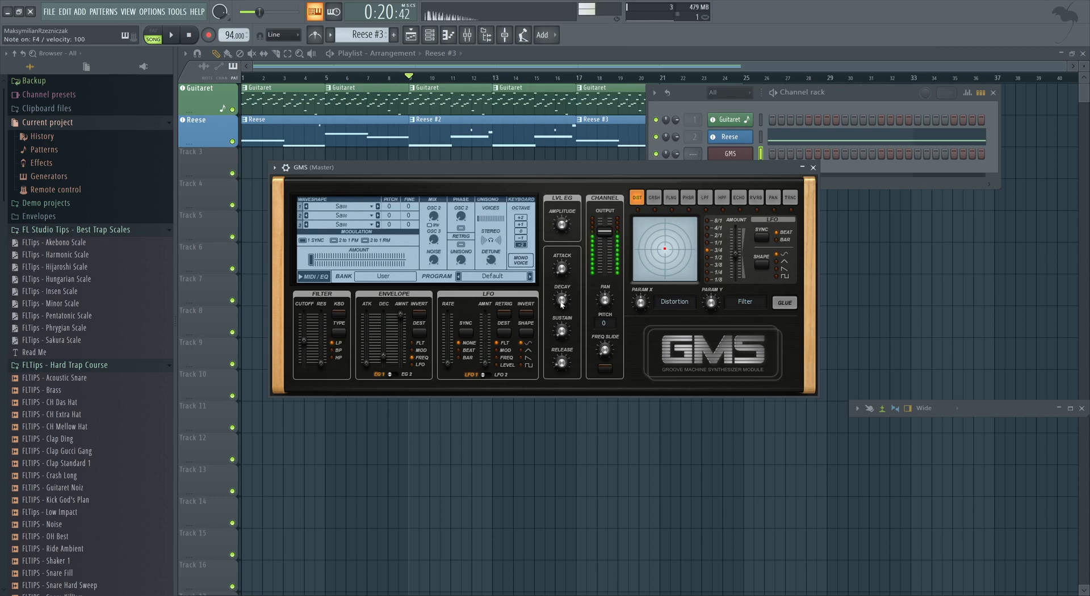
{"action": "left_click_drag", "start_coordinate": [562, 305], "coordinate": [562, 307]}
{"action": "key", "text": "v"}
{"action": "left_click", "coordinate": [562, 228]}
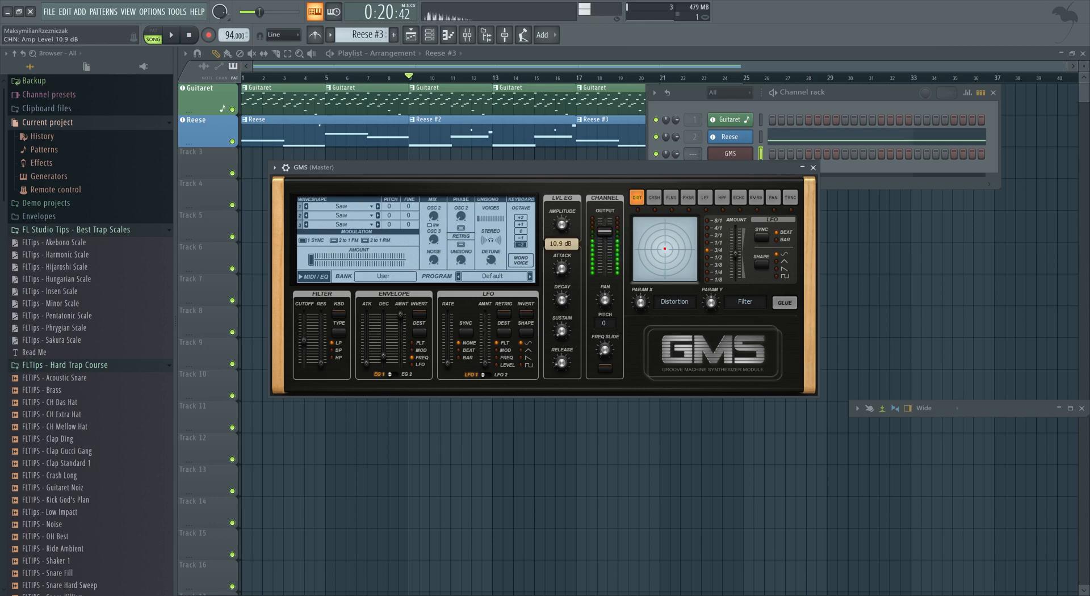
{"action": "key", "text": "v"}
Move the GMS XY pad point and turn on GLUE, auditioning the result.
{"action": "left_click_drag", "start_coordinate": [665, 248], "coordinate": [649, 287]}
{"action": "key", "text": "v"}
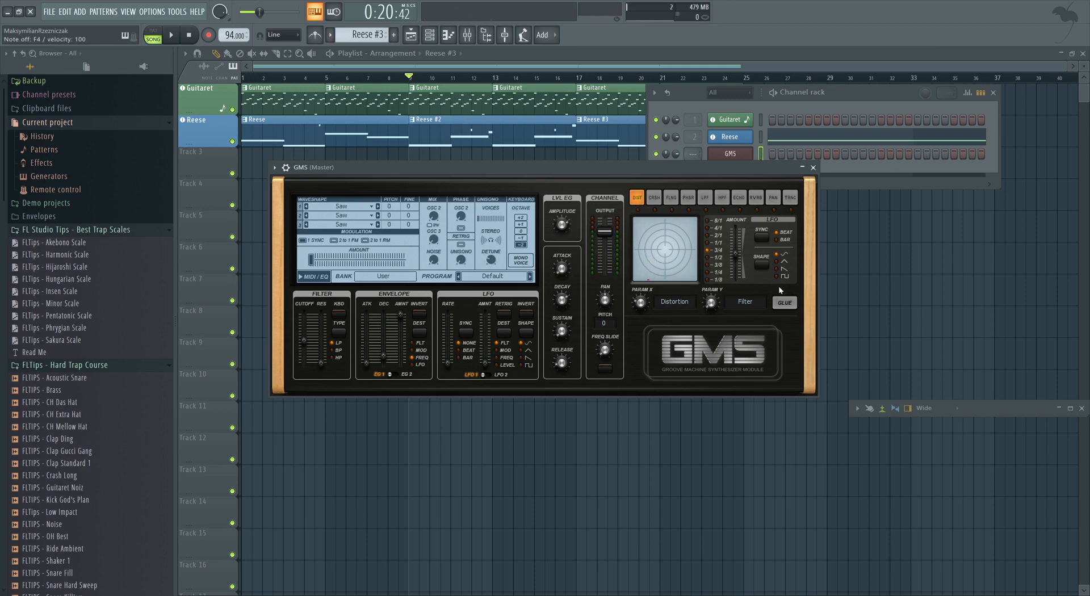
{"action": "left_click", "coordinate": [785, 303]}
{"action": "key", "text": "v"}
{"action": "mouse_move", "coordinate": [649, 280]}
{"action": "left_mouse_down"}
{"action": "mouse_move", "coordinate": [683, 281]}
{"action": "mouse_move", "coordinate": [674, 234]}
{"action": "mouse_move", "coordinate": [653, 291]}
{"action": "left_mouse_up"}
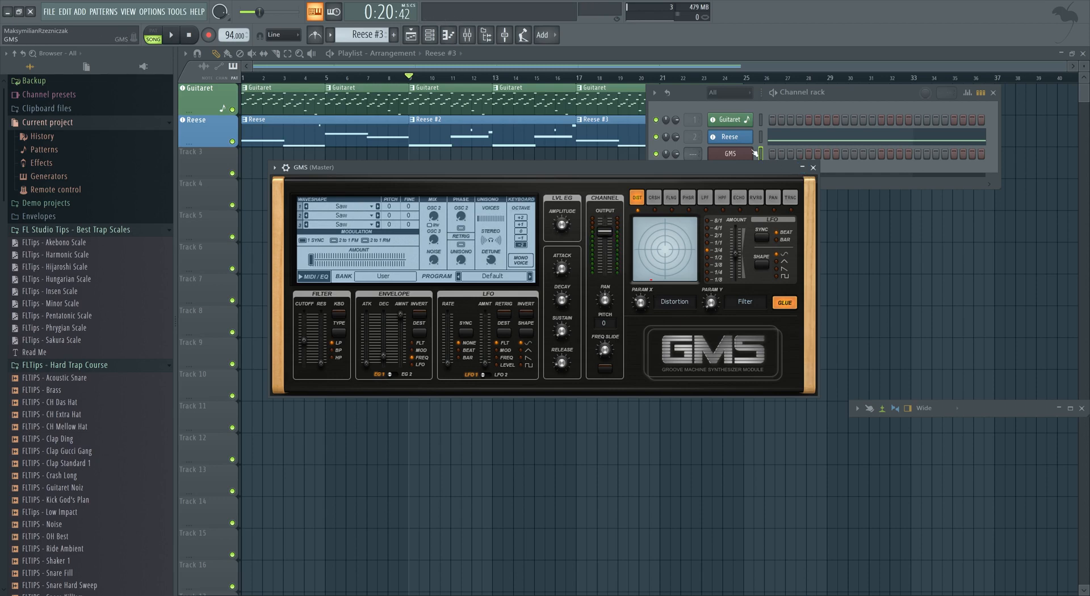
Add a new 3x Osc channel to the channel rack.
{"action": "left_click_drag", "start_coordinate": [704, 170], "coordinate": [705, 203]}
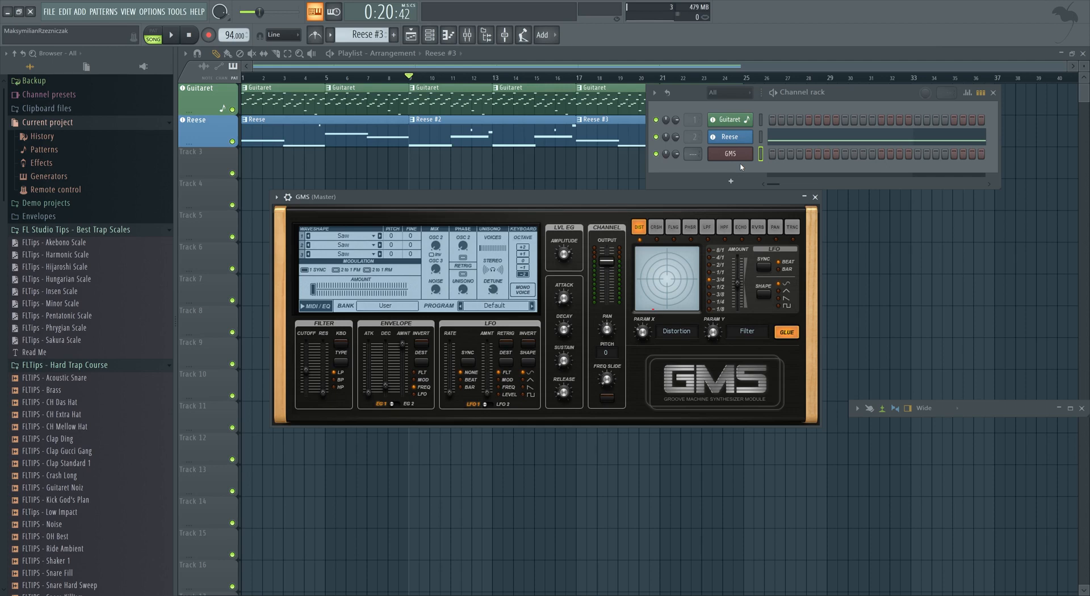
{"action": "left_click", "coordinate": [730, 181]}
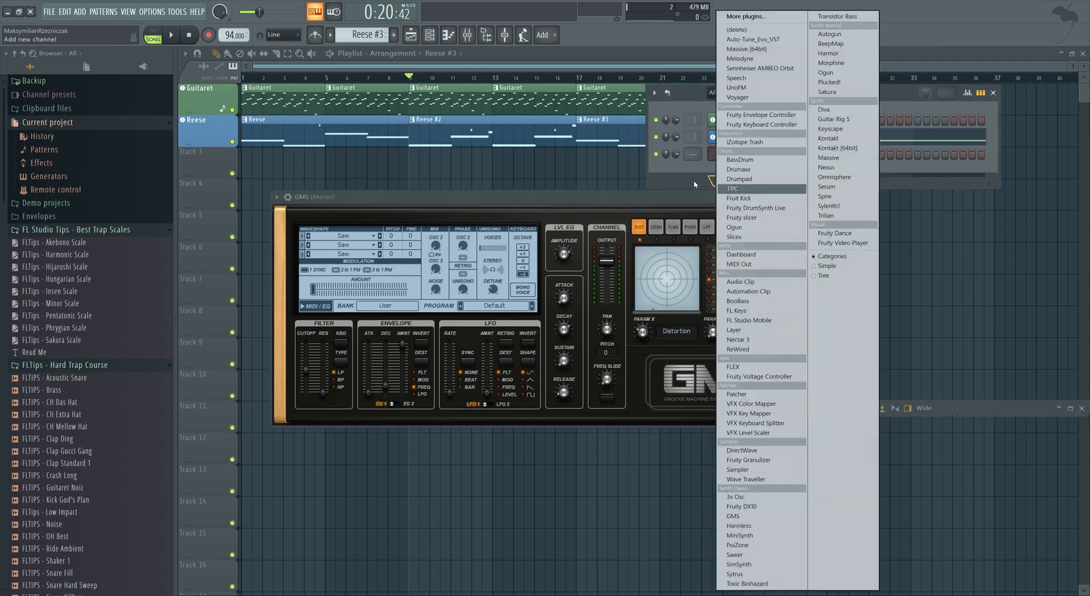
{"action": "left_click", "coordinate": [738, 498]}
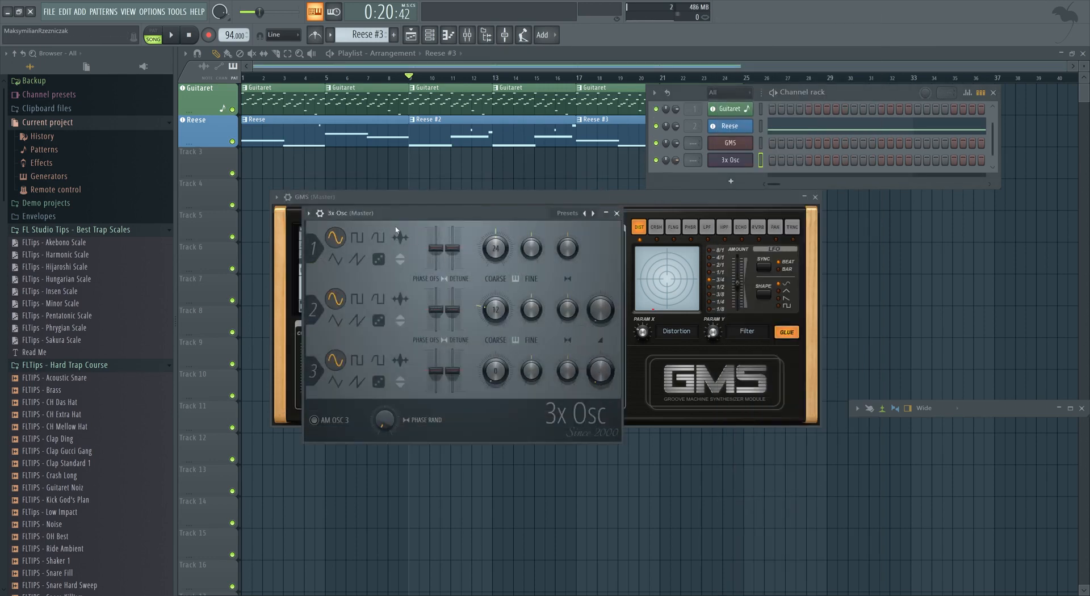
{"action": "left_click_drag", "start_coordinate": [454, 213], "coordinate": [479, 246]}
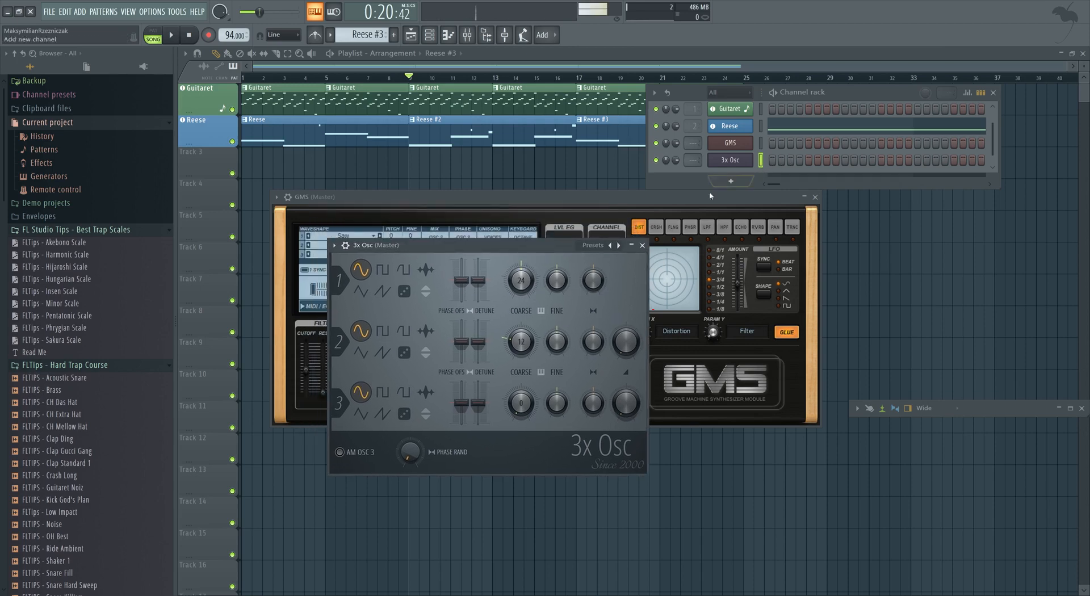
Lower the first oscillator's coarse pitch in 3x Osc and audition it.
{"action": "left_click_drag", "start_coordinate": [519, 284], "coordinate": [518, 340]}
{"action": "key", "text": "n"}
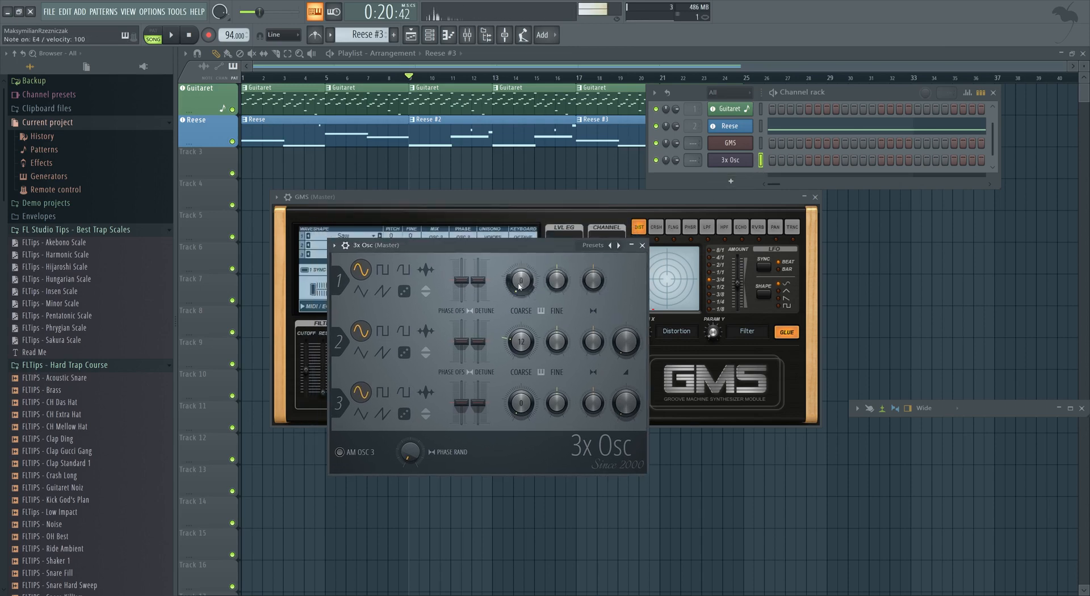
{"action": "key", "text": "c"}
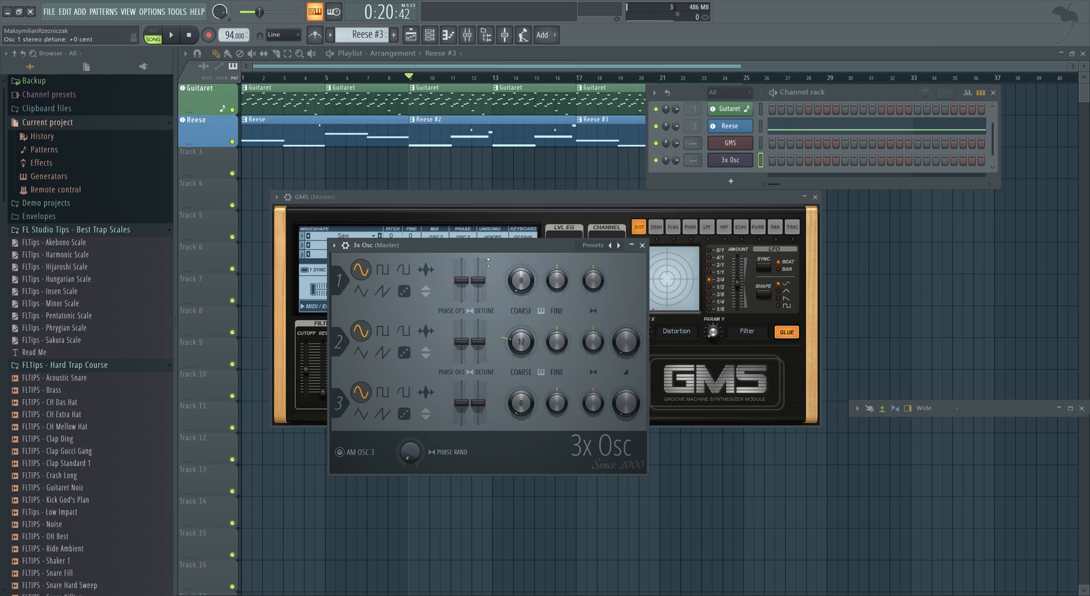
Open the 3x Osc volume envelope and shape it, increasing hold and adjusting decay.
{"action": "left_click", "coordinate": [346, 246]}
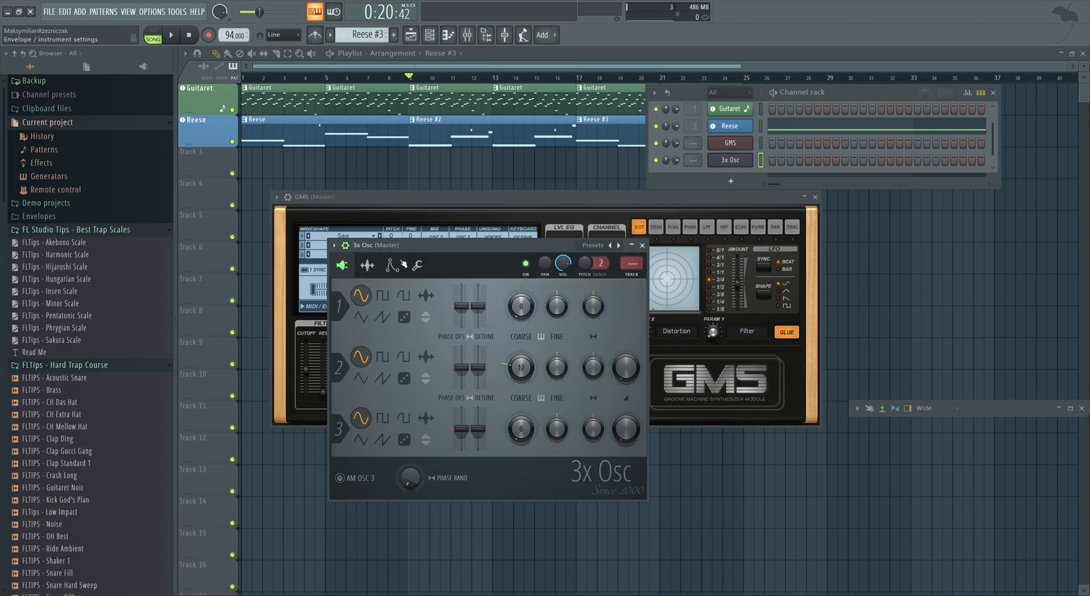
{"action": "left_click", "coordinate": [393, 266]}
{"action": "left_click_drag", "start_coordinate": [354, 318], "coordinate": [338, 318]}
{"action": "left_click_drag", "start_coordinate": [385, 377], "coordinate": [441, 375]}
{"action": "key", "text": "n"}
{"action": "key", "text": "n"}
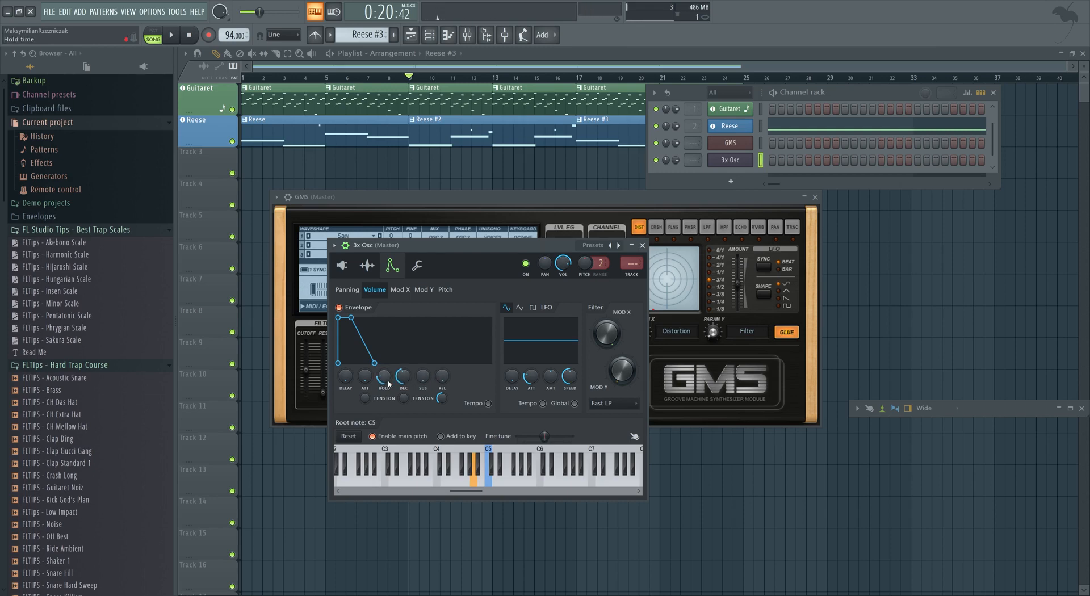
{"action": "key", "text": "n"}
{"action": "left_click_drag", "start_coordinate": [404, 383], "coordinate": [404, 381]}
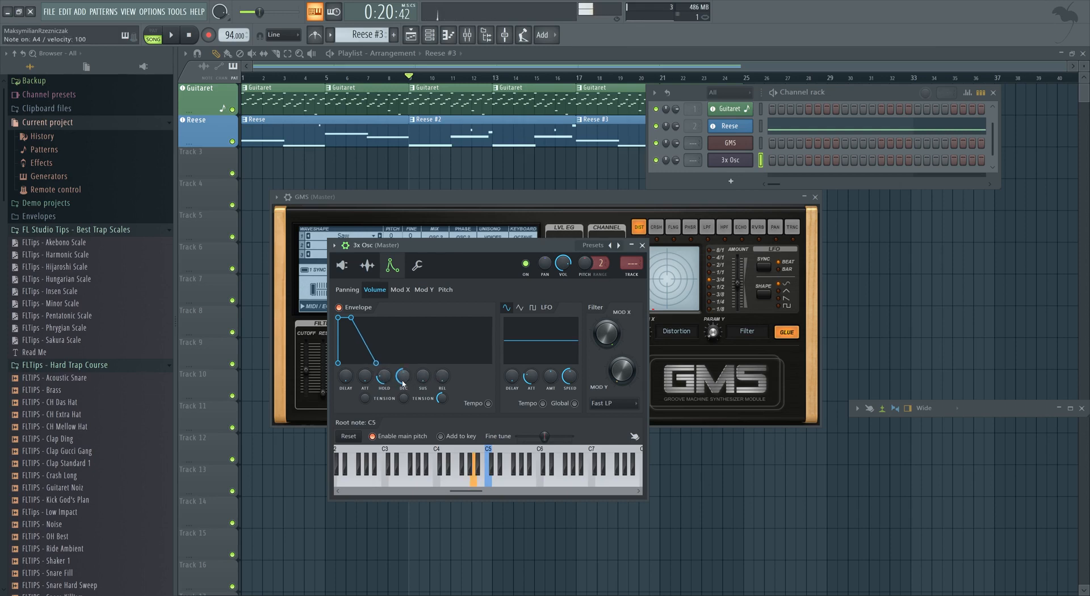
Enable the 3x Osc pitch envelope and set its amount and attack.
{"action": "key", "text": "c"}
{"action": "left_click", "coordinate": [446, 291]}
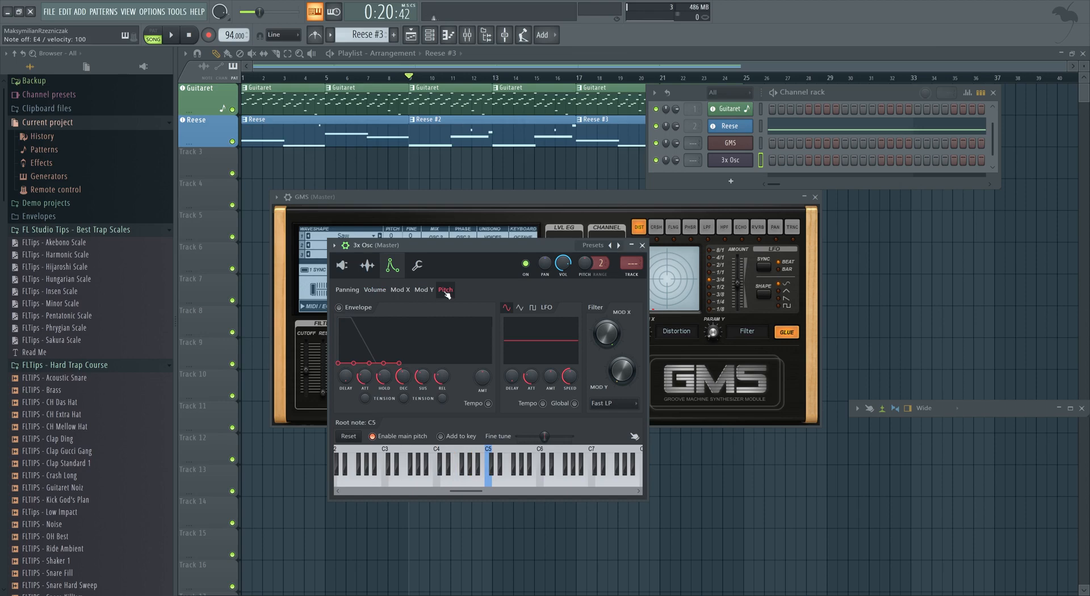
{"action": "left_click", "coordinate": [339, 308]}
{"action": "left_click_drag", "start_coordinate": [483, 377], "coordinate": [482, 340]}
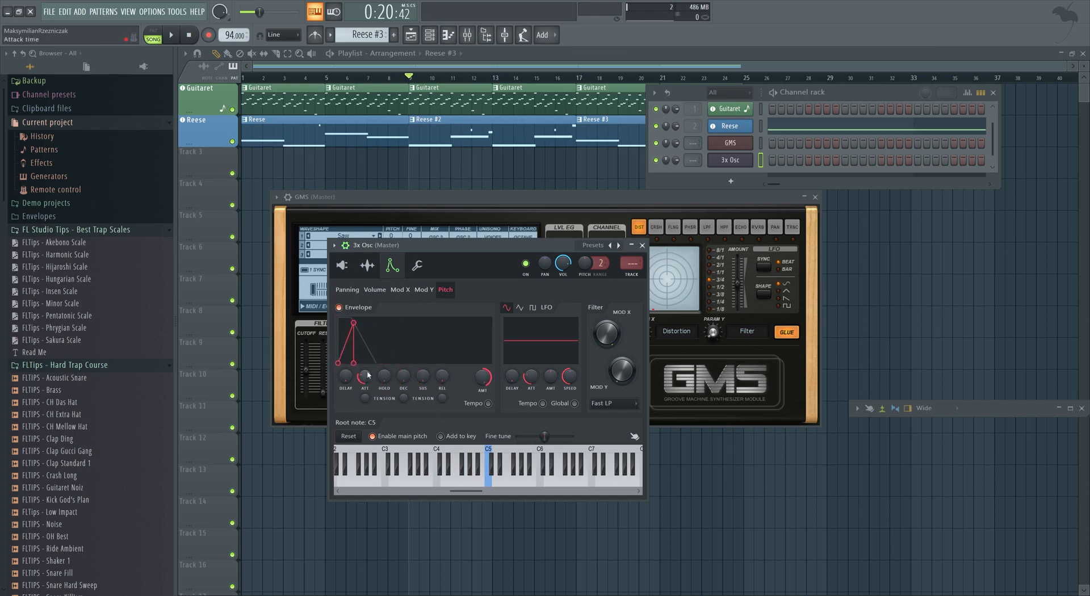
{"action": "left_click_drag", "start_coordinate": [367, 376], "coordinate": [405, 376]}
Fine-tune the pitch envelope amount while auditioning notes.
{"action": "key", "text": "c"}
{"action": "key", "text": "c"}
{"action": "key", "text": "c"}
{"action": "key", "text": "n"}
{"action": "key", "text": "c"}
{"action": "key", "text": "x"}
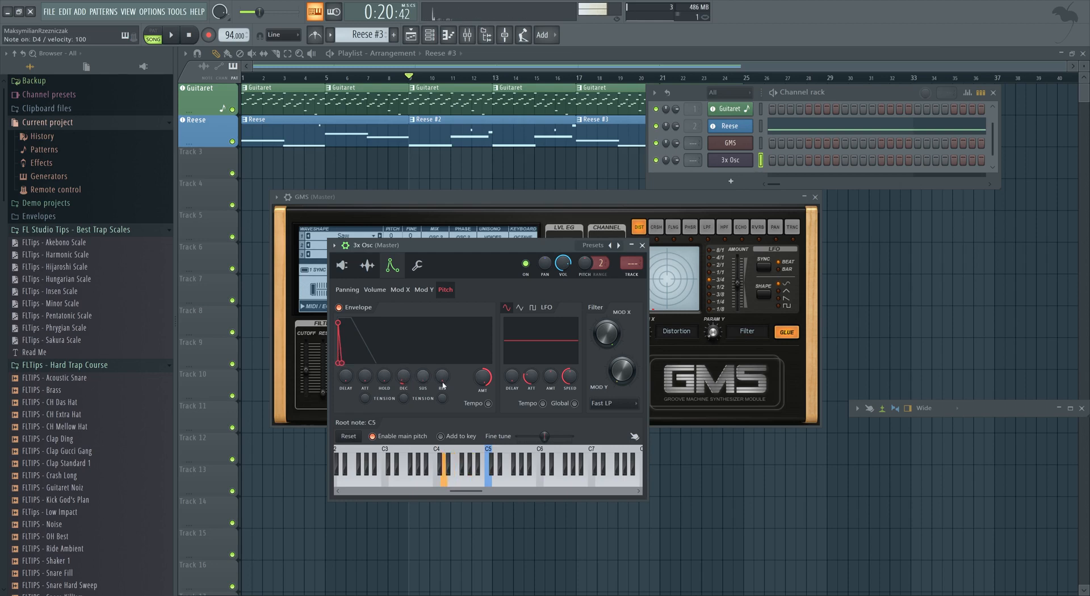
{"action": "key", "text": "c"}
{"action": "left_click_drag", "start_coordinate": [482, 378], "coordinate": [483, 383]}
{"action": "key", "text": "c"}
{"action": "key", "text": "c"}
{"action": "key", "text": "x"}
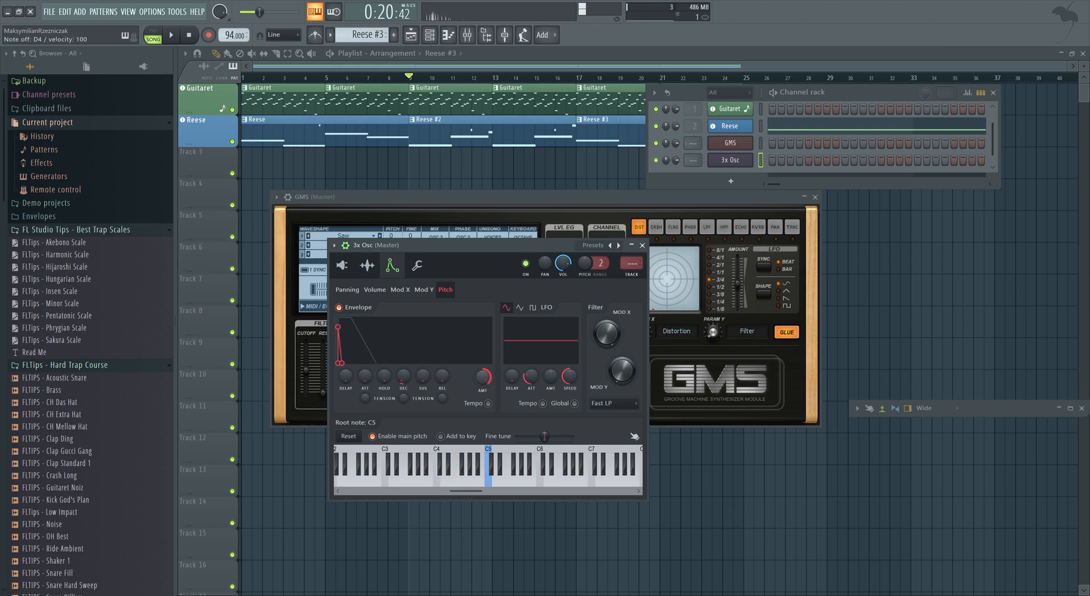
Select both the GMS and 3x Osc channels and audition them together.
{"action": "left_click", "coordinate": [760, 143]}
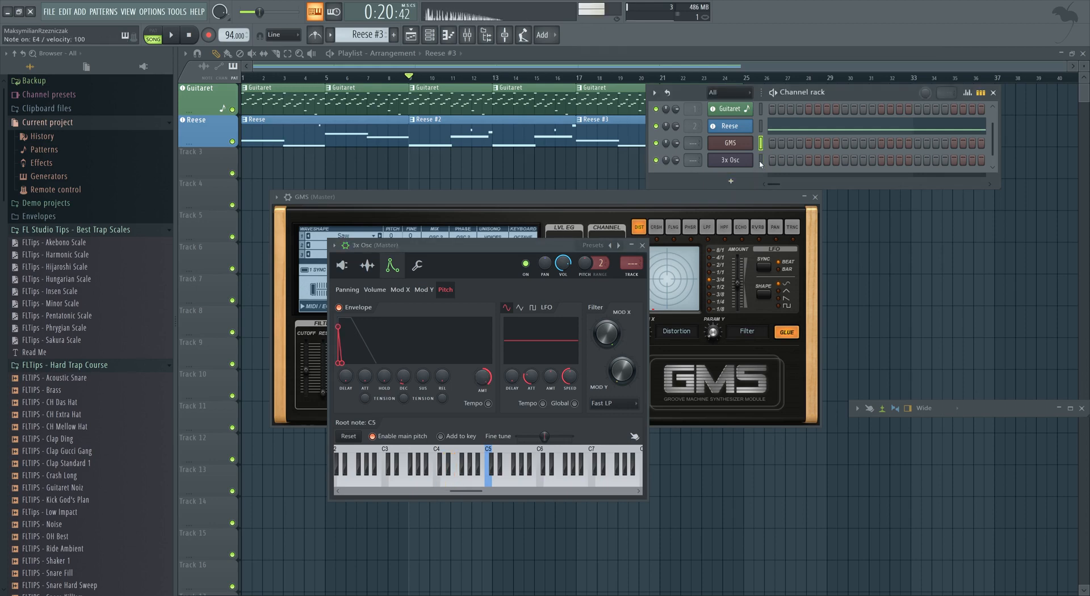
{"action": "left_click", "coordinate": [761, 160]}
{"action": "key", "text": "x"}
{"action": "key", "text": "c"}
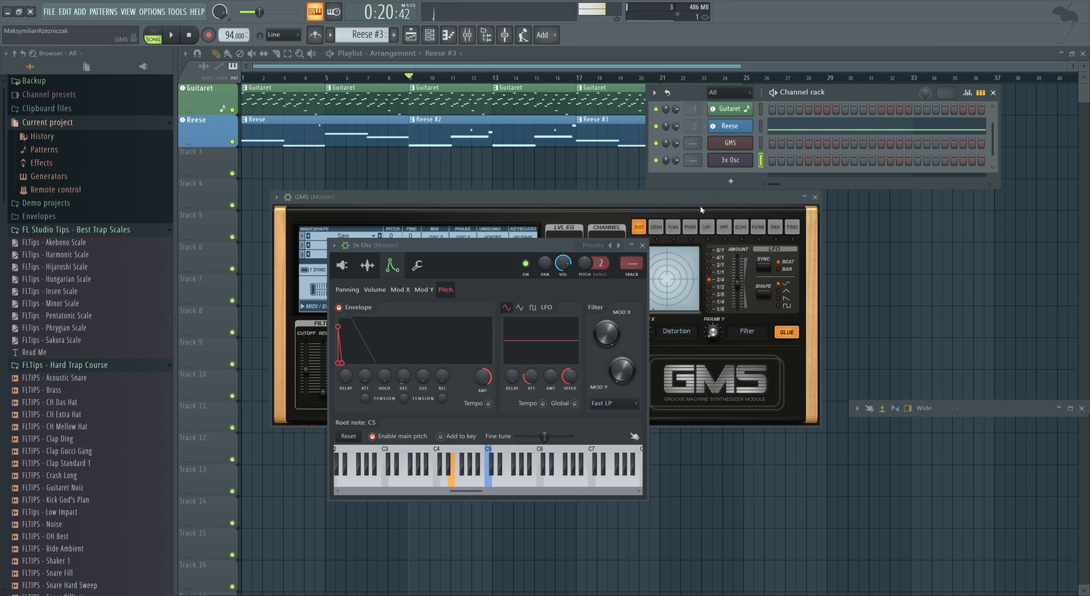
Rename the GMS channel to Main Sub.
{"action": "right_click", "coordinate": [752, 143]}
{"action": "left_click", "coordinate": [771, 164]}
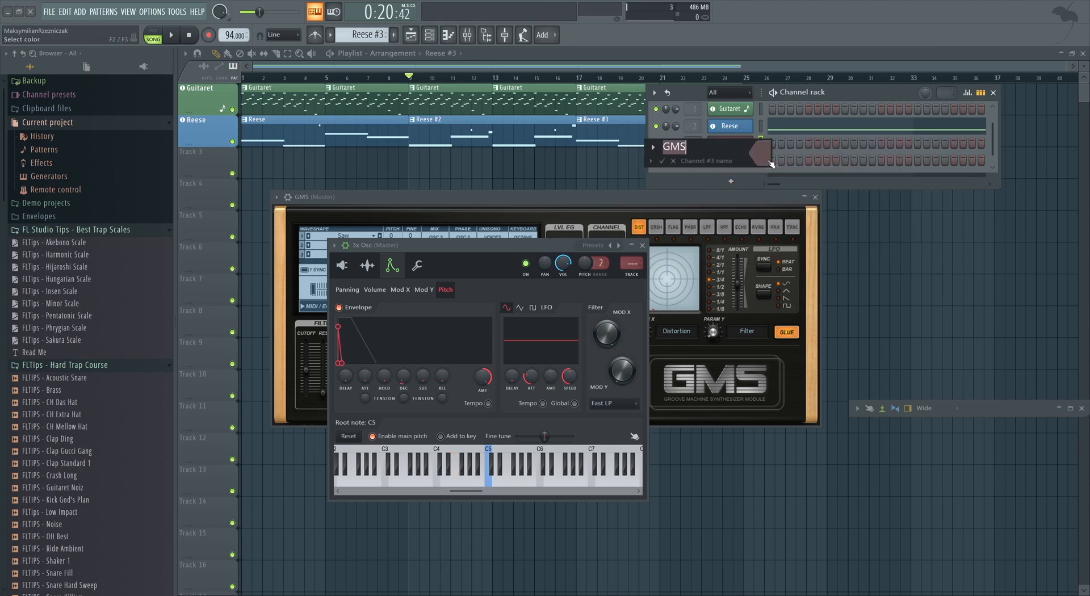
{"action": "type", "text": "Main Sub"}
{"action": "left_click", "coordinate": [767, 158]}
{"action": "left_click", "coordinate": [911, 153]}
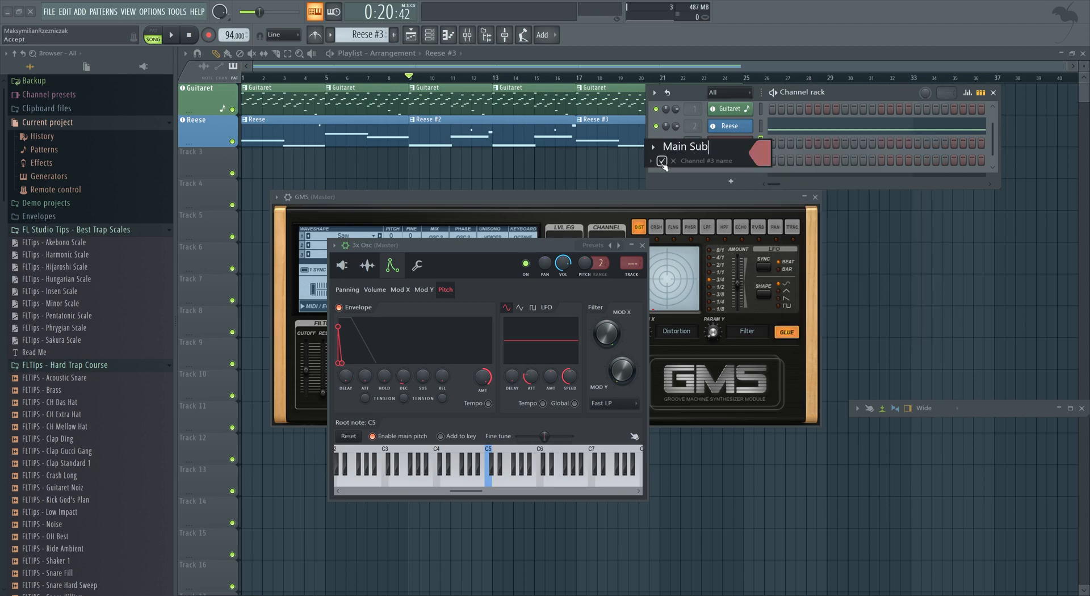
{"action": "left_click", "coordinate": [661, 161]}
Rename the 3x Osc channel to 3x OSC.
{"action": "right_click", "coordinate": [750, 163]}
{"action": "left_click", "coordinate": [779, 183]}
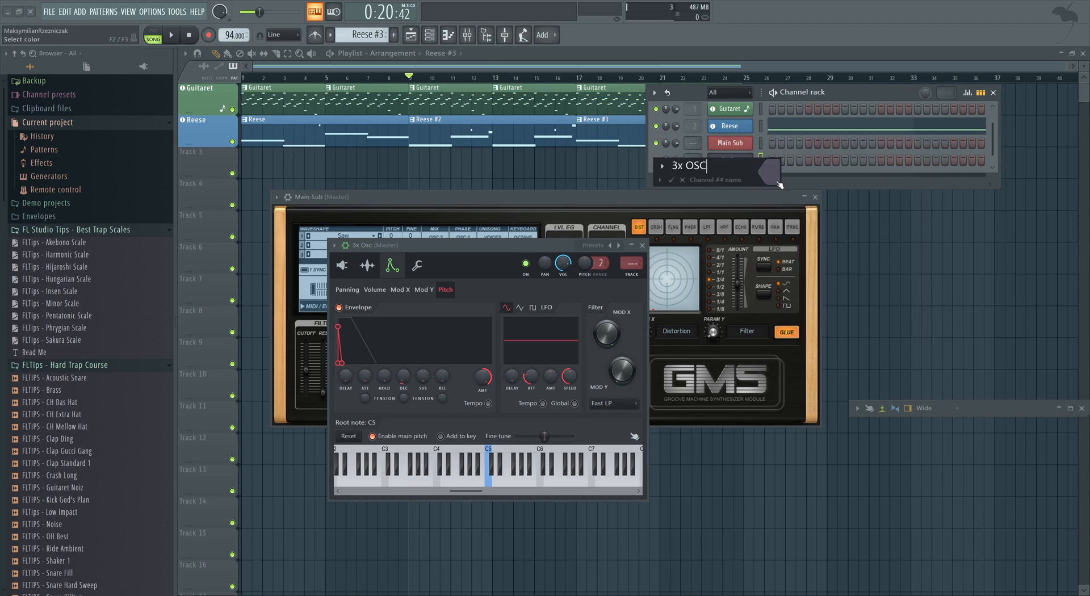
{"action": "left_click", "coordinate": [775, 177]}
{"action": "left_click", "coordinate": [779, 223]}
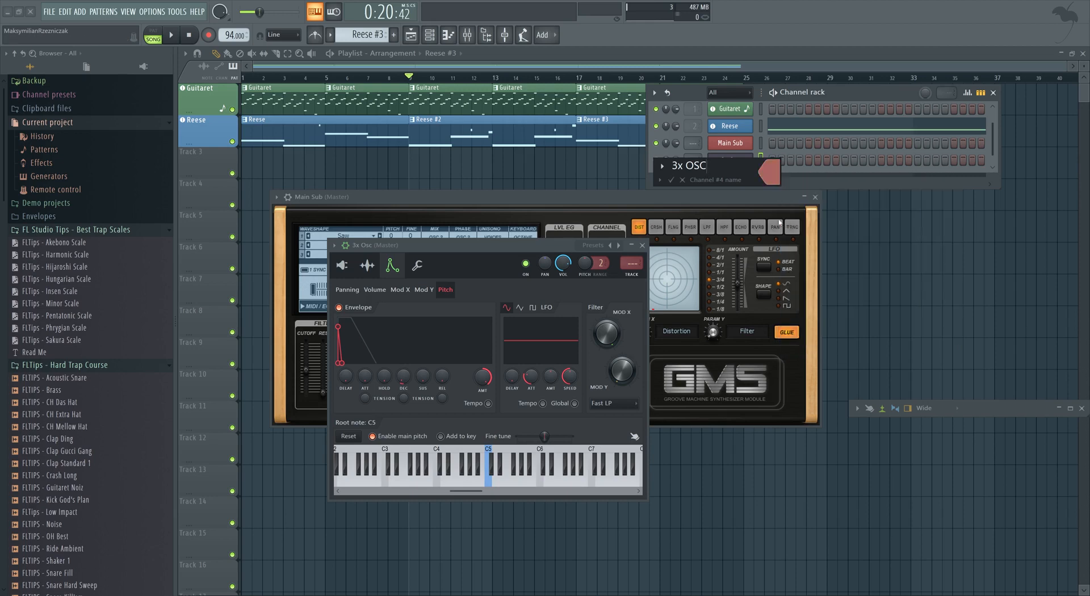
{"action": "left_click", "coordinate": [671, 179]}
Link the Main Sub and 3x OSC channels to their own mixer tracks.
{"action": "key", "text": "ctrl+l"}
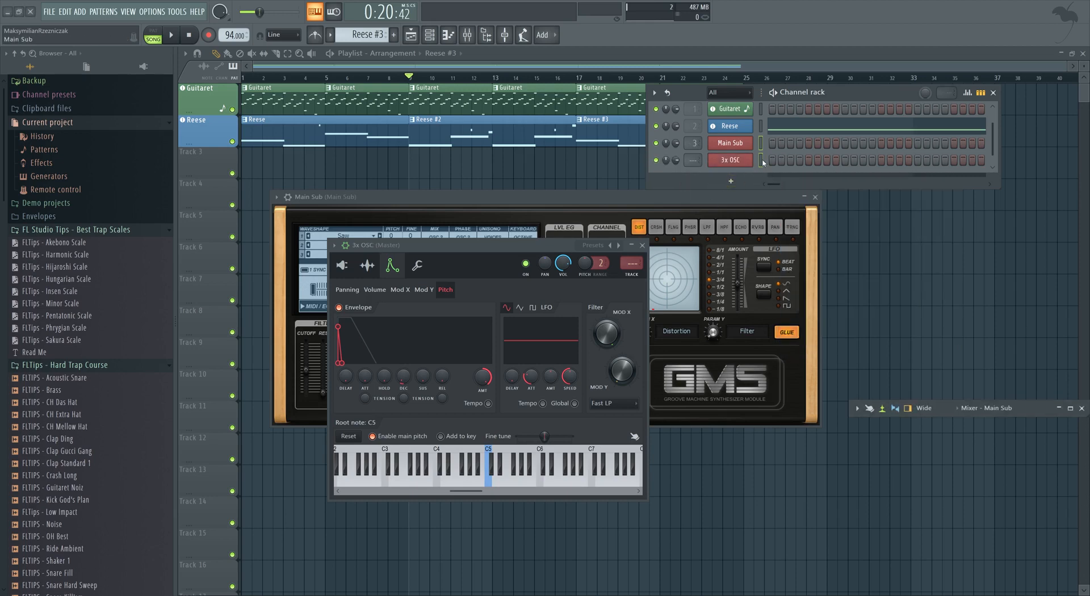
{"action": "key", "text": "ctrl+l"}
Add the Air Can sample from the FLTips - Hard Trap Course folder to the channel rack.
{"action": "left_click", "coordinate": [85, 123]}
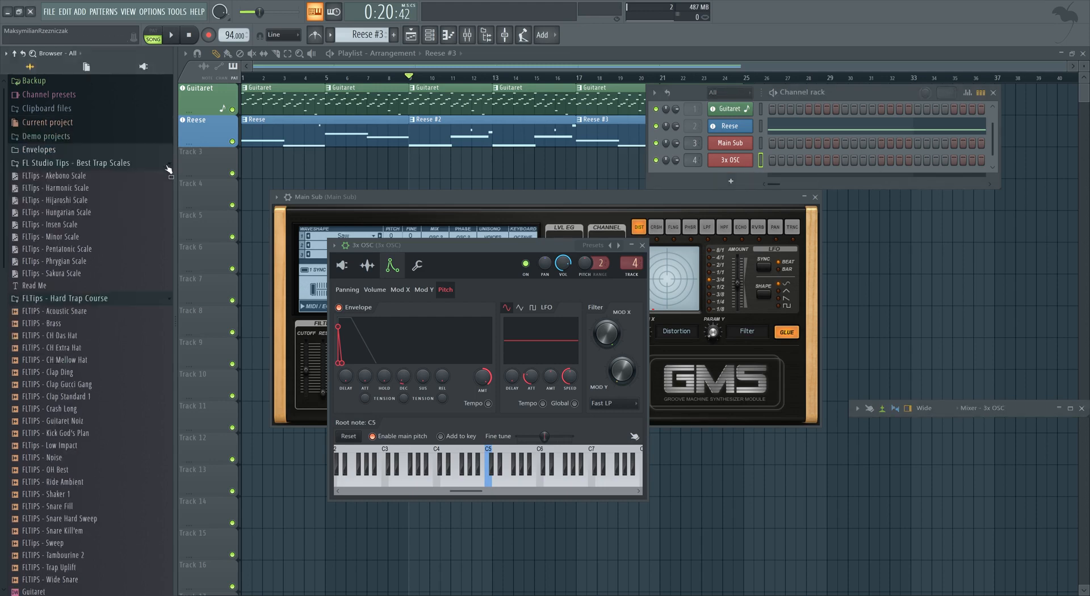
{"action": "left_click", "coordinate": [169, 168]}
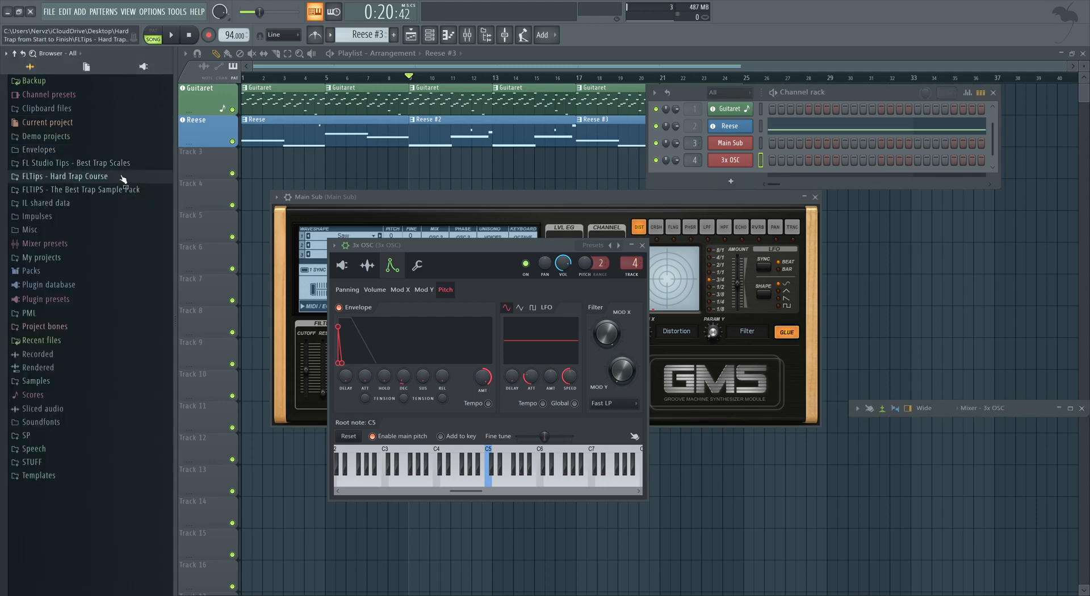
{"action": "left_click", "coordinate": [122, 177]}
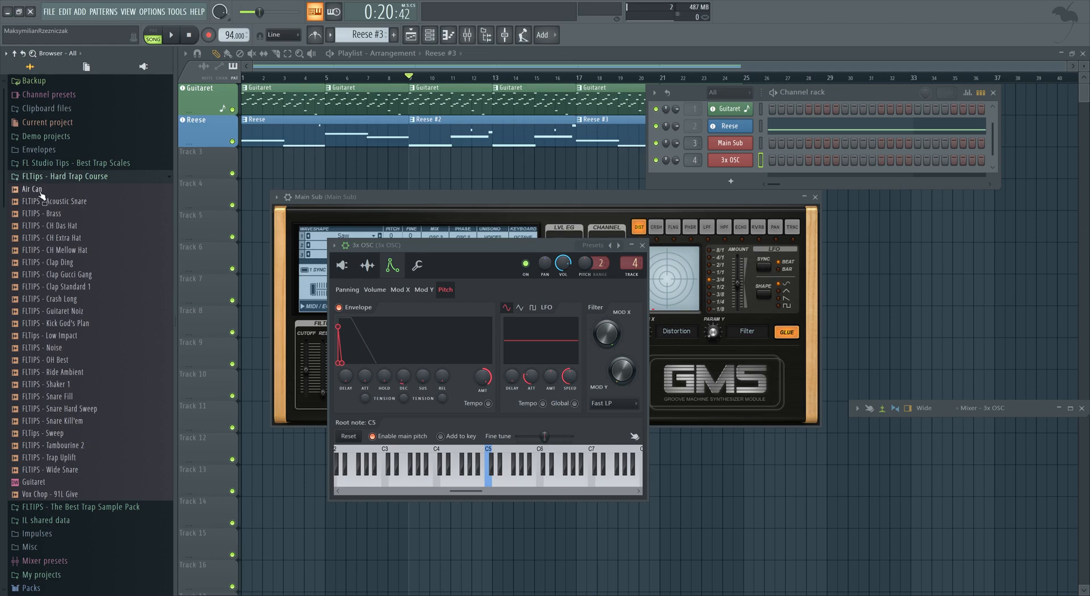
{"action": "left_click_drag", "start_coordinate": [41, 193], "coordinate": [698, 157]}
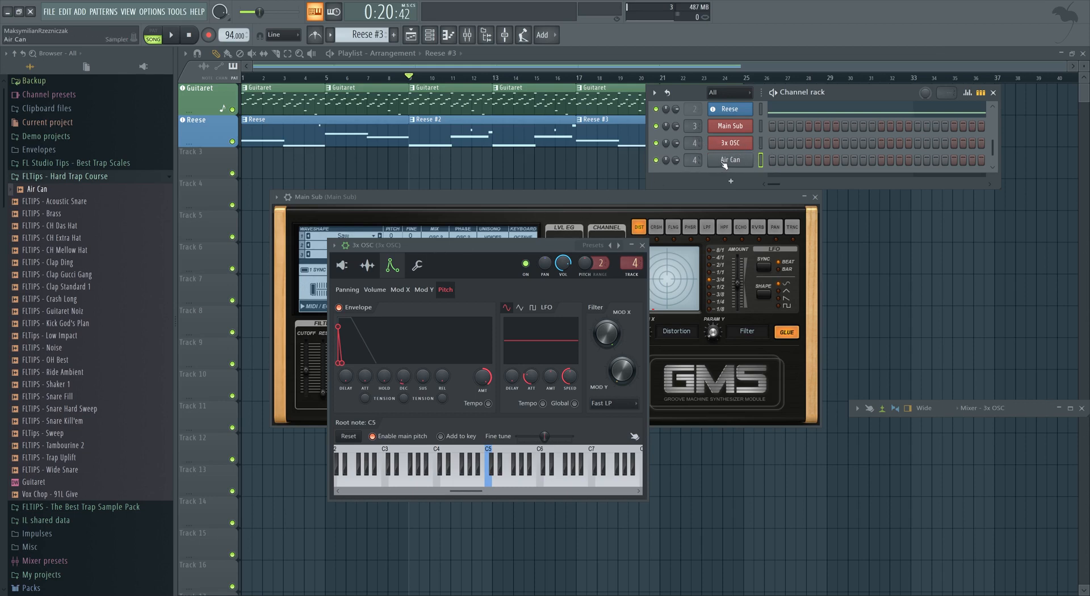
Color the Air Can channel red and open its channel settings.
{"action": "right_click", "coordinate": [725, 164]}
{"action": "left_click", "coordinate": [787, 220]}
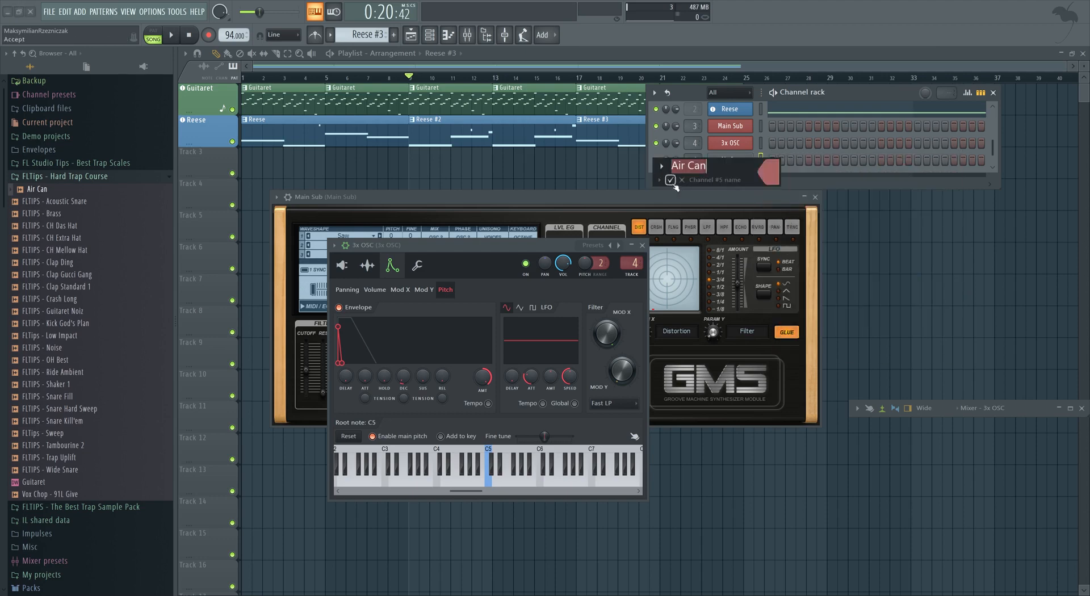
{"action": "key", "text": "Return"}
{"action": "left_click", "coordinate": [730, 160]}
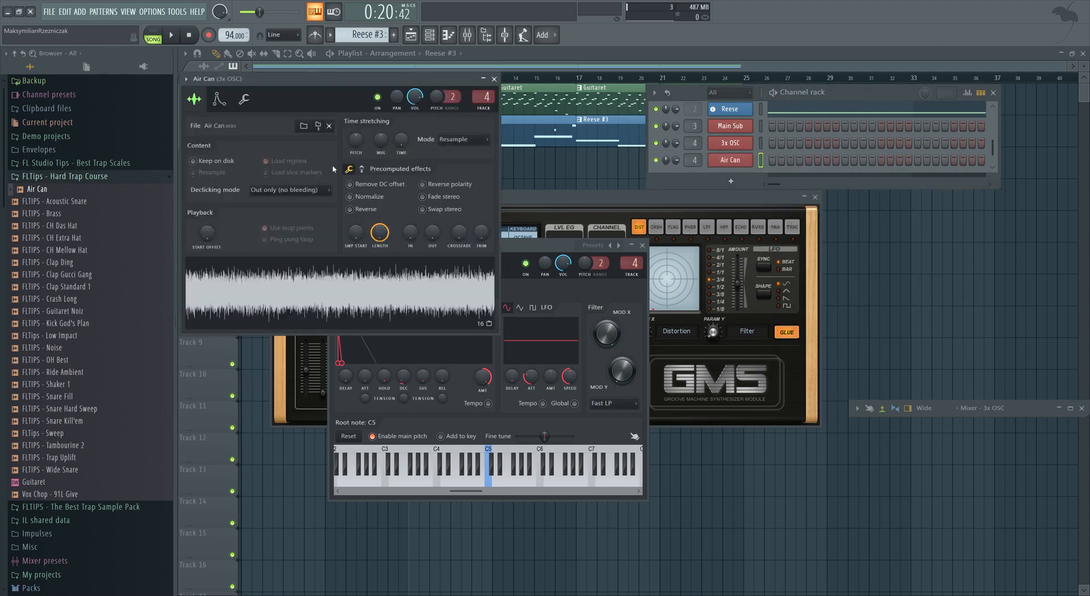
Lower the Air Can volume and shape its volume envelope with a shorter attack and lower sustain.
{"action": "left_click", "coordinate": [219, 99]}
{"action": "left_click_drag", "start_coordinate": [415, 96], "coordinate": [415, 148]}
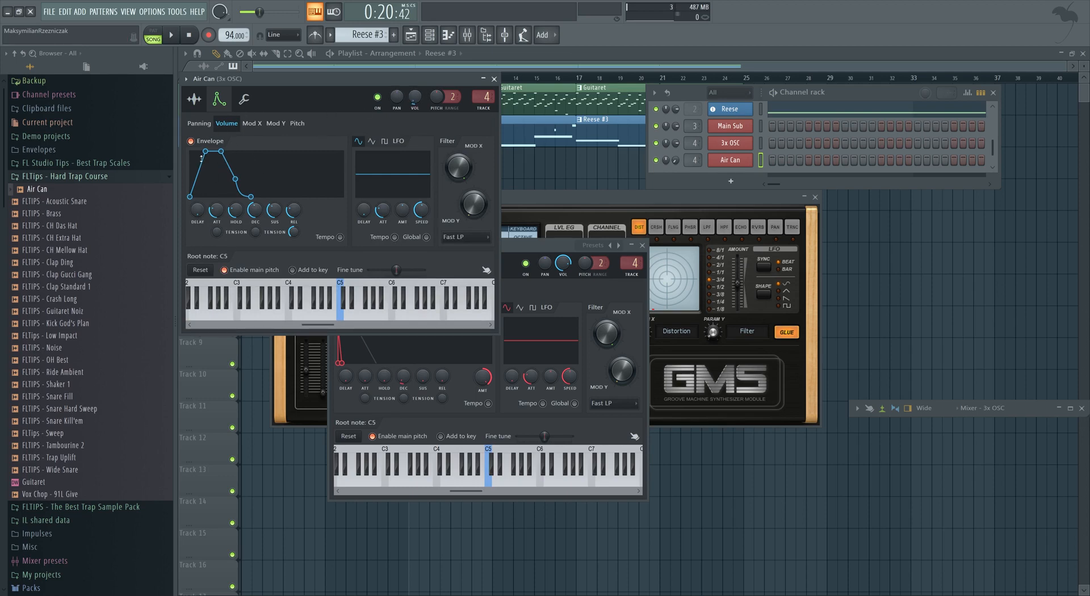
{"action": "left_click_drag", "start_coordinate": [202, 157], "coordinate": [189, 151]}
{"action": "left_click_drag", "start_coordinate": [274, 215], "coordinate": [229, 213]}
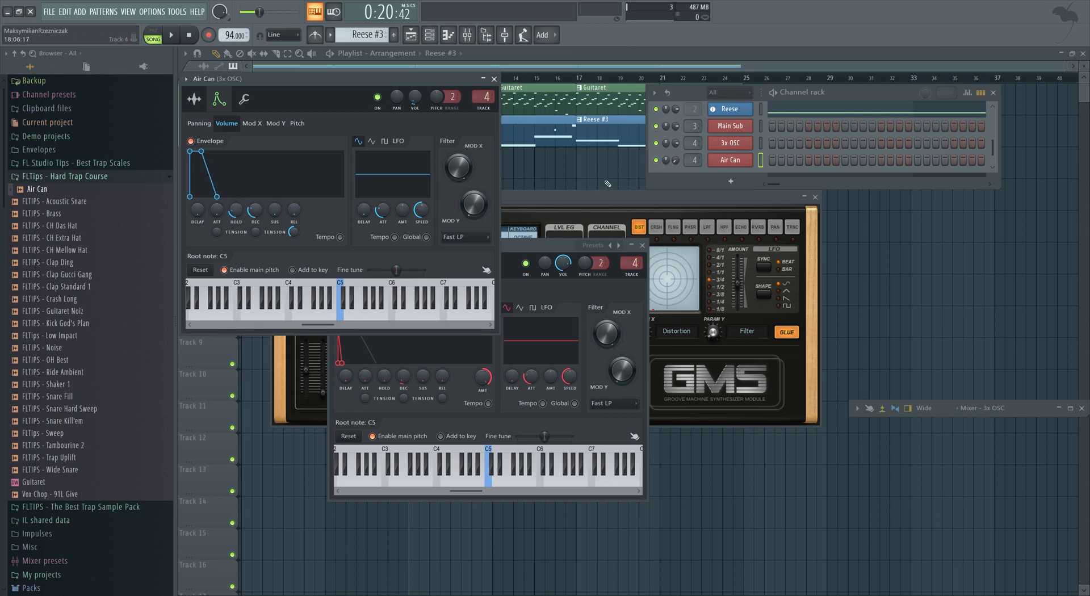
Adjust the Air Can envelope hold time and the sample's time-stretch setting.
{"action": "left_click_drag", "start_coordinate": [235, 212], "coordinate": [238, 219]}
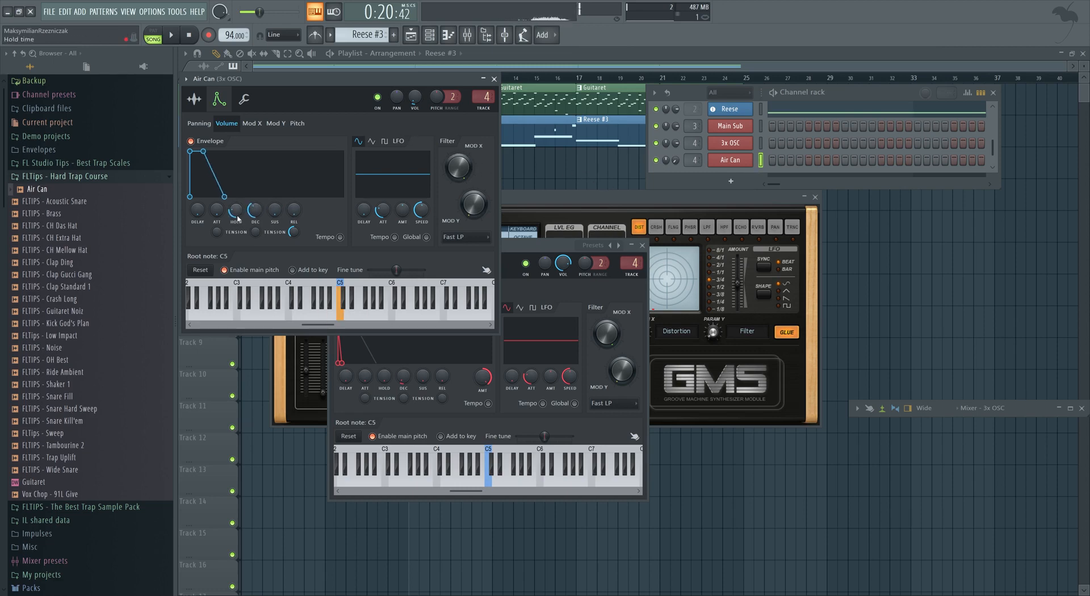
{"action": "left_click", "coordinate": [203, 106]}
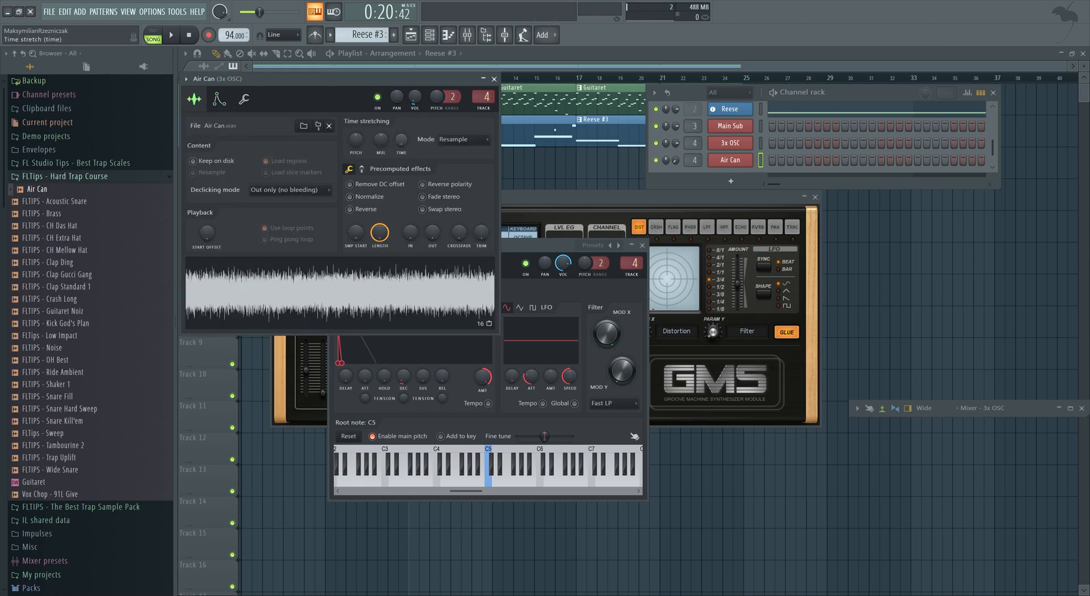
{"action": "left_click_drag", "start_coordinate": [402, 140], "coordinate": [402, 135]}
Preview the Air Can sample by playing notes on the keyboard.
{"action": "key", "text": "q"}
{"action": "key", "text": "q"}
{"action": "key", "text": "q"}
{"action": "key", "text": "q"}
{"action": "key", "text": "z"}
{"action": "key", "text": "x"}
{"action": "key", "text": "y"}
{"action": "key", "text": "y"}
{"action": "scroll", "coordinate": [762, 160], "scroll_direction": "up", "scroll_amount": 1}
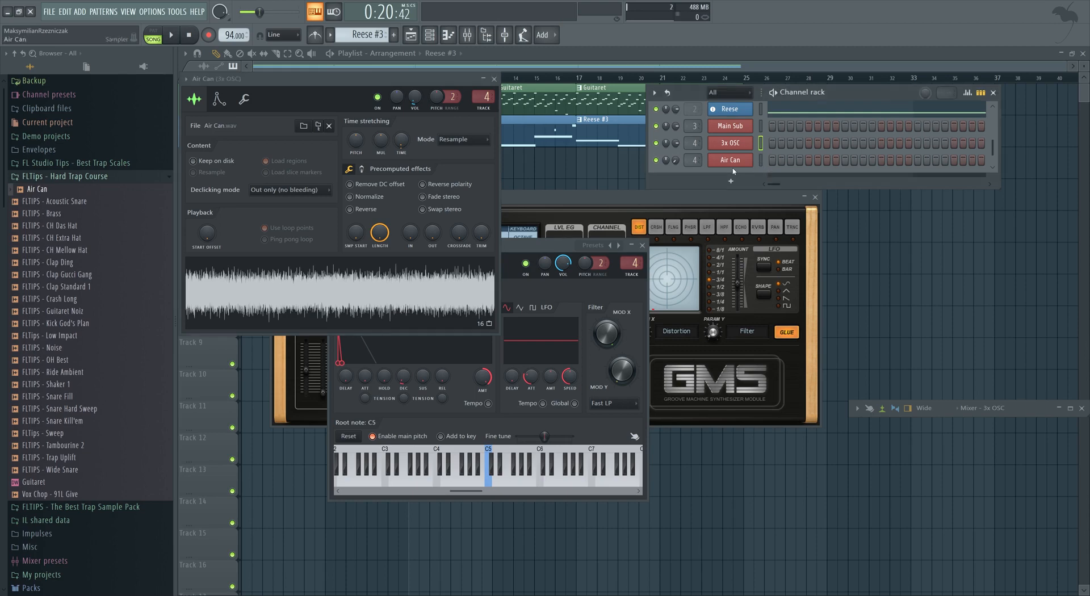
Add a new Layer channel to the channel rack and select it.
{"action": "left_click", "coordinate": [730, 181]}
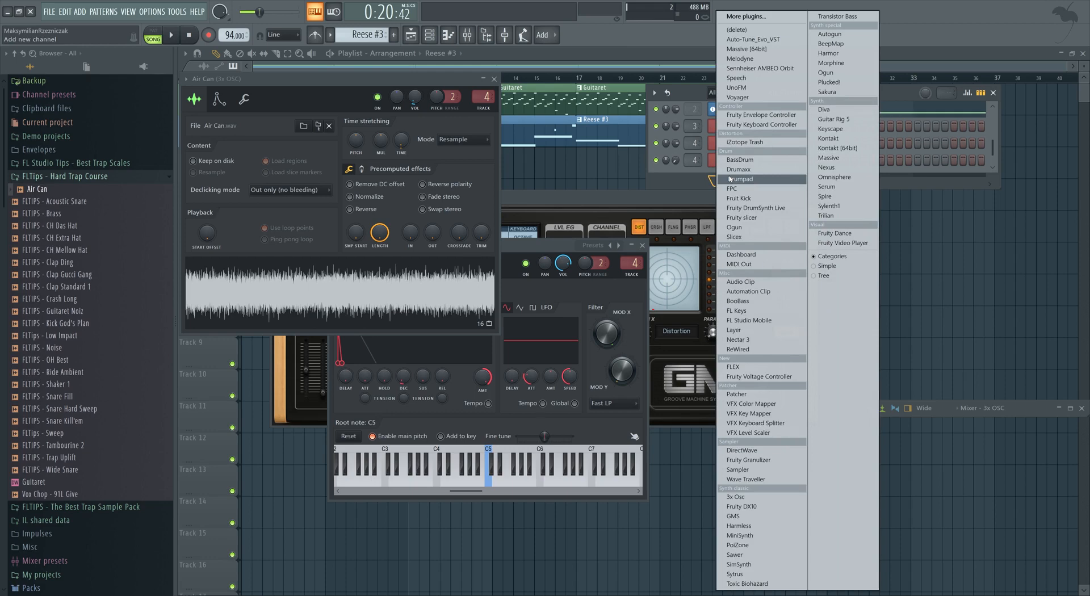
{"action": "left_click", "coordinate": [734, 330]}
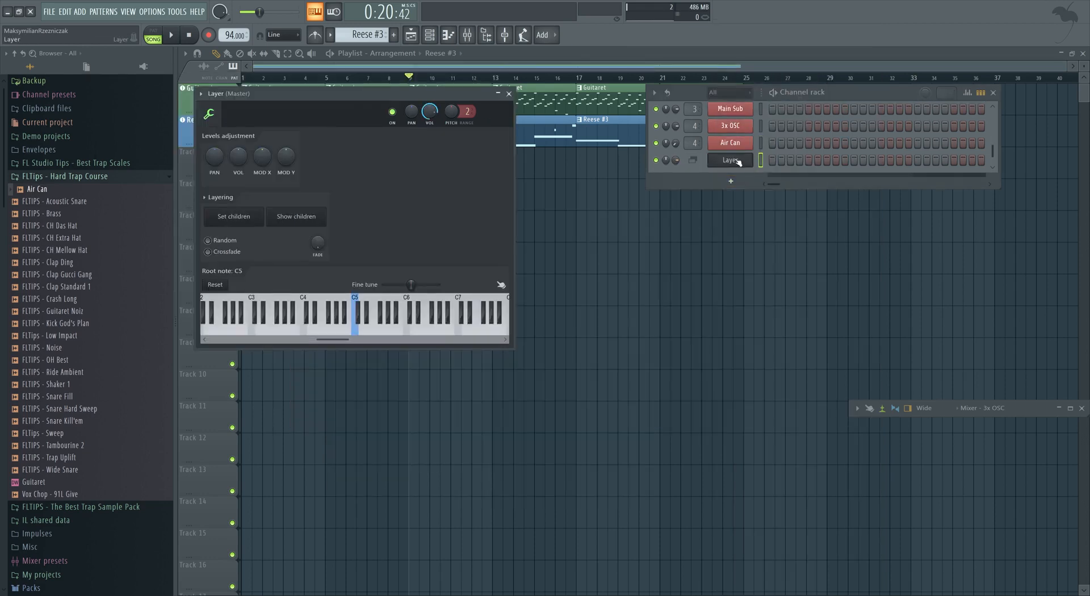
{"action": "left_click", "coordinate": [760, 143]}
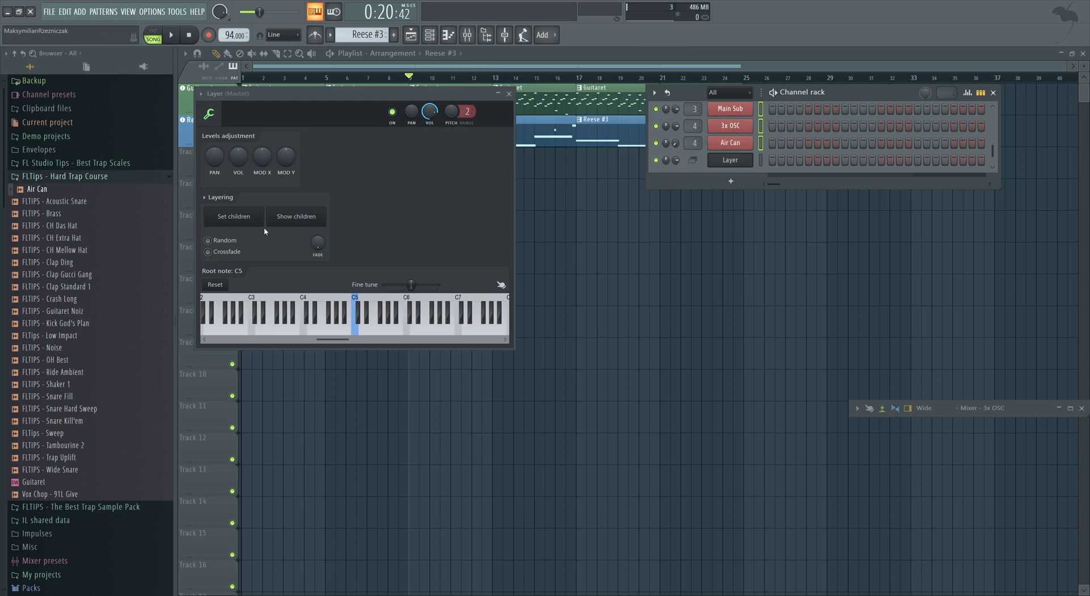
{"action": "left_click", "coordinate": [760, 160]}
{"action": "key", "text": "z"}
{"action": "key", "text": "d"}
{"action": "key", "text": "v"}
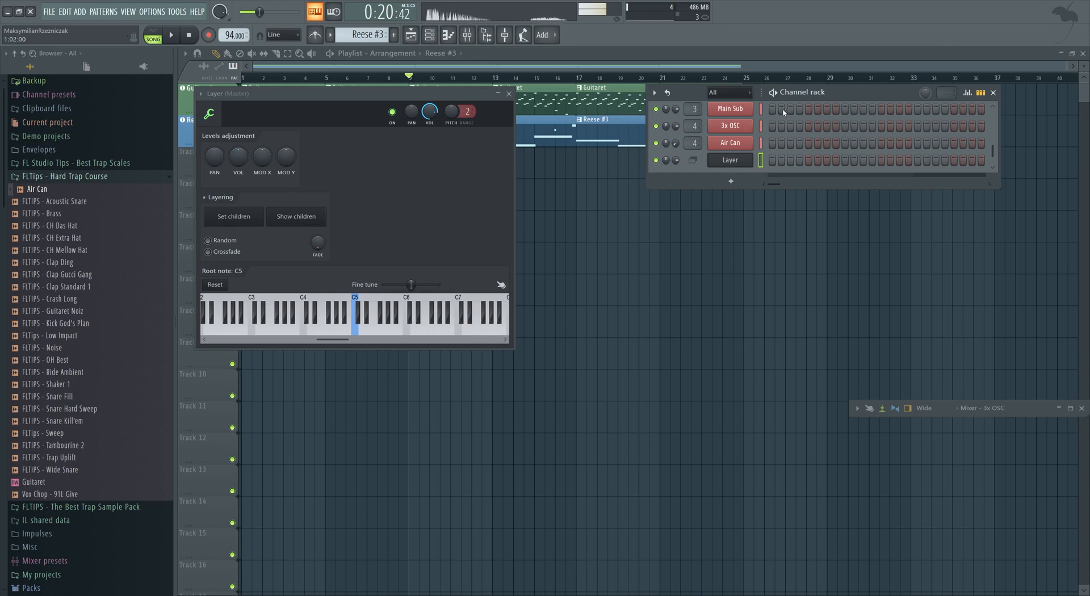
Rename the Layer channel to 808 Layer and color it red.
{"action": "right_click", "coordinate": [741, 162]}
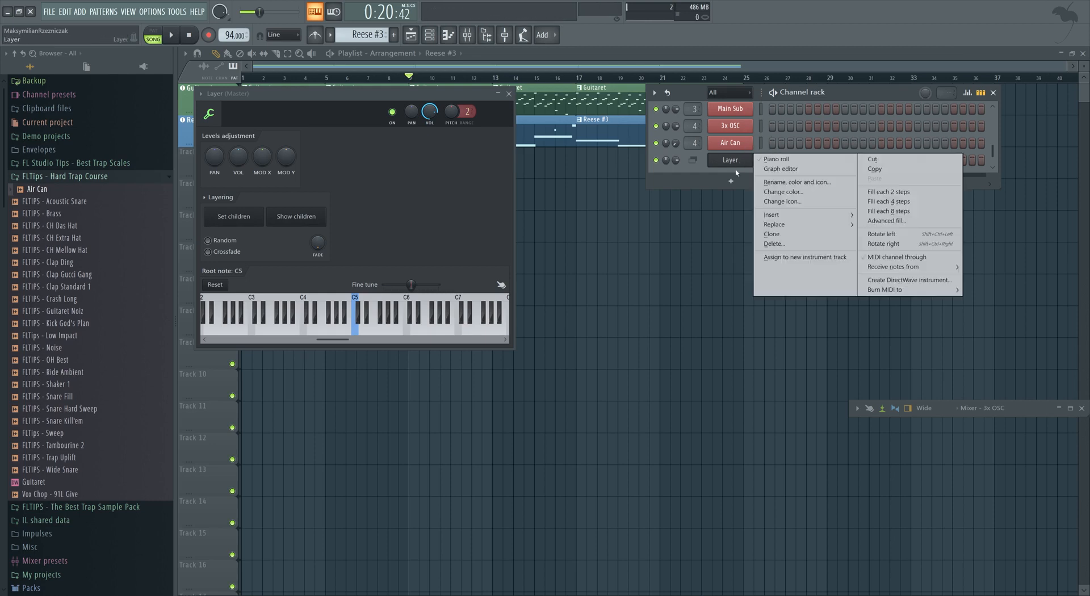
{"action": "left_click", "coordinate": [783, 182]}
{"action": "left_click", "coordinate": [777, 172]}
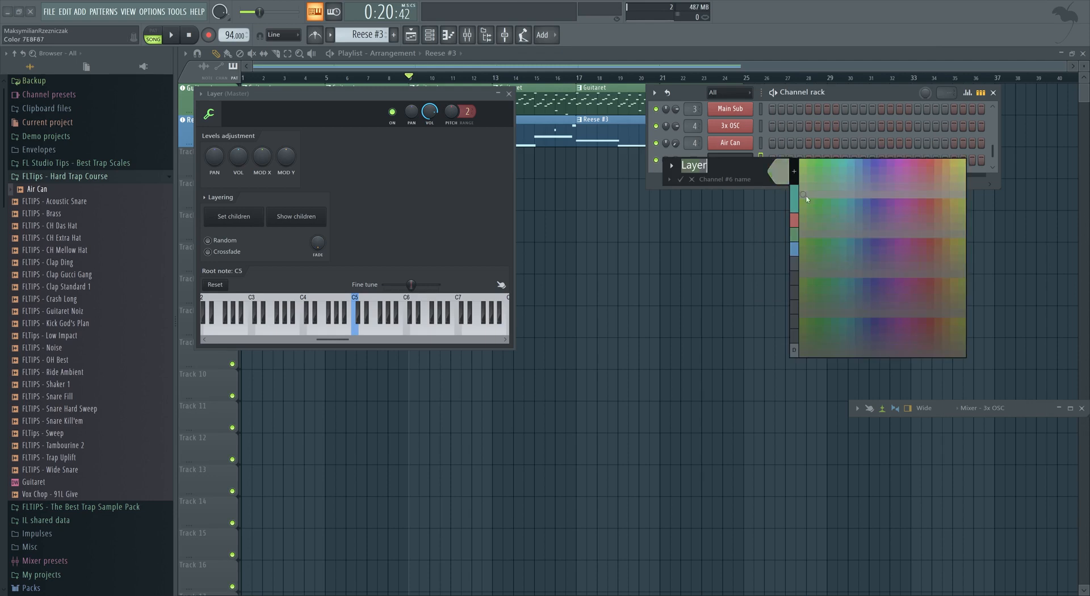
{"action": "left_click", "coordinate": [794, 220]}
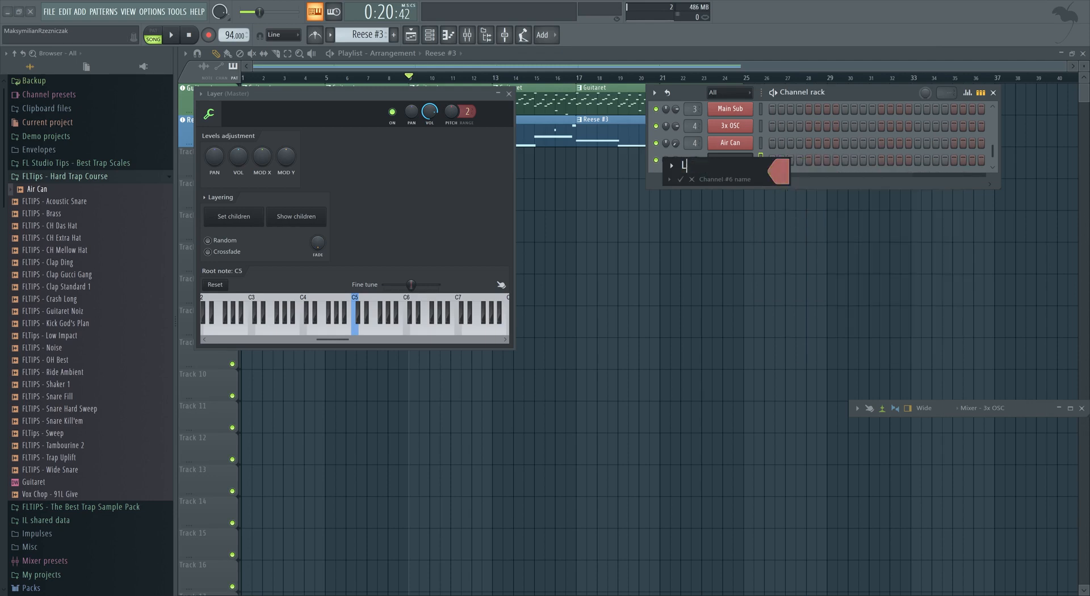
{"action": "key", "text": "Return"}
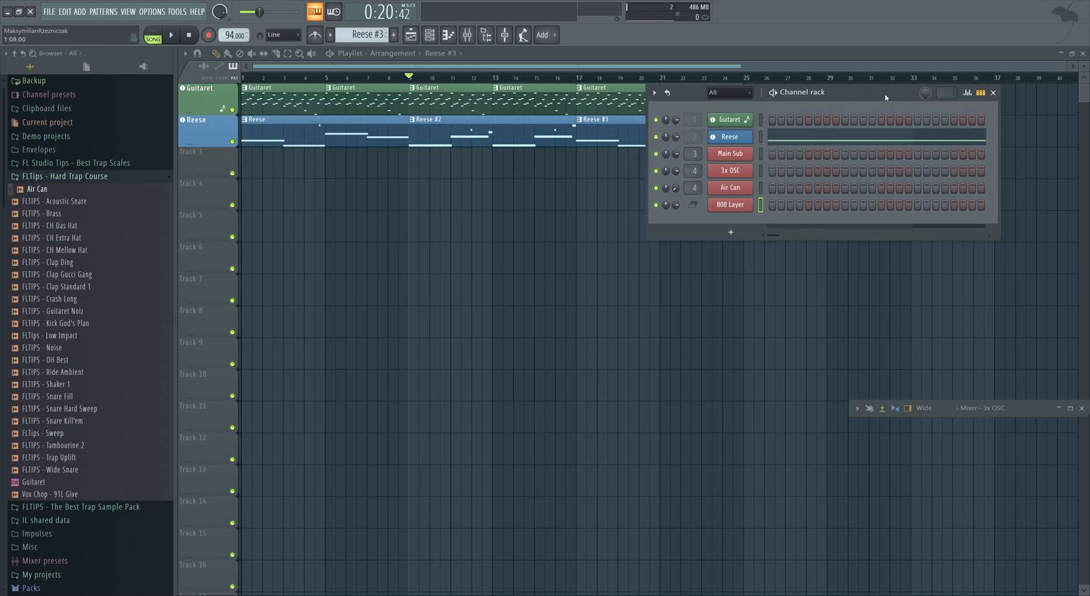
Add Fruity Parametric EQ 2 to the 3x OSC mixer track's first effect slot.
{"action": "left_click_drag", "start_coordinate": [885, 97], "coordinate": [794, 159]}
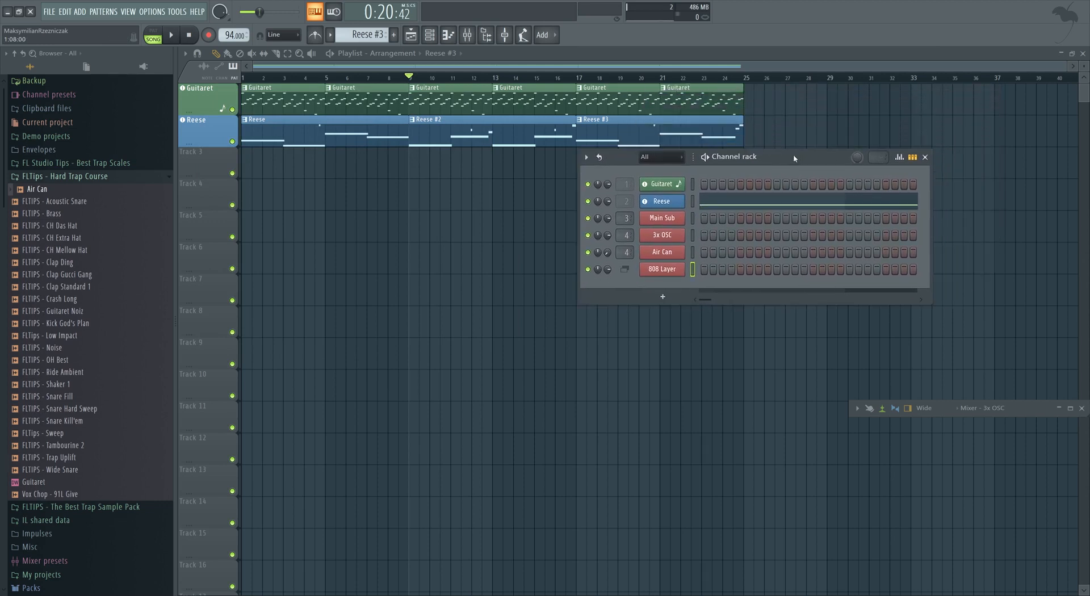
{"action": "left_click", "coordinate": [693, 233]}
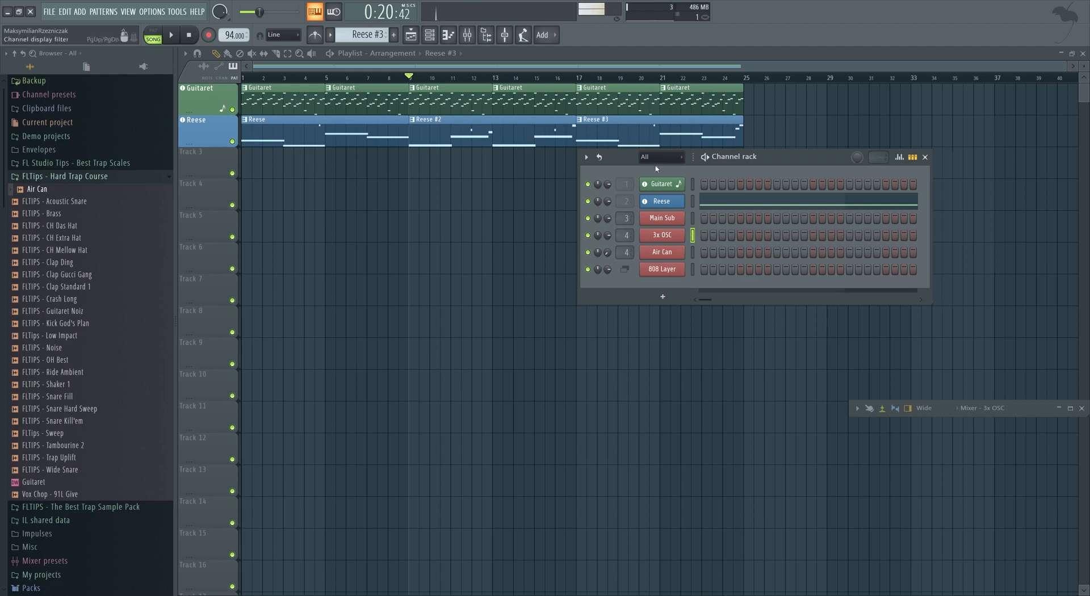
{"action": "left_click", "coordinate": [693, 220]}
{"action": "key", "text": "b"}
{"action": "left_click", "coordinate": [693, 236]}
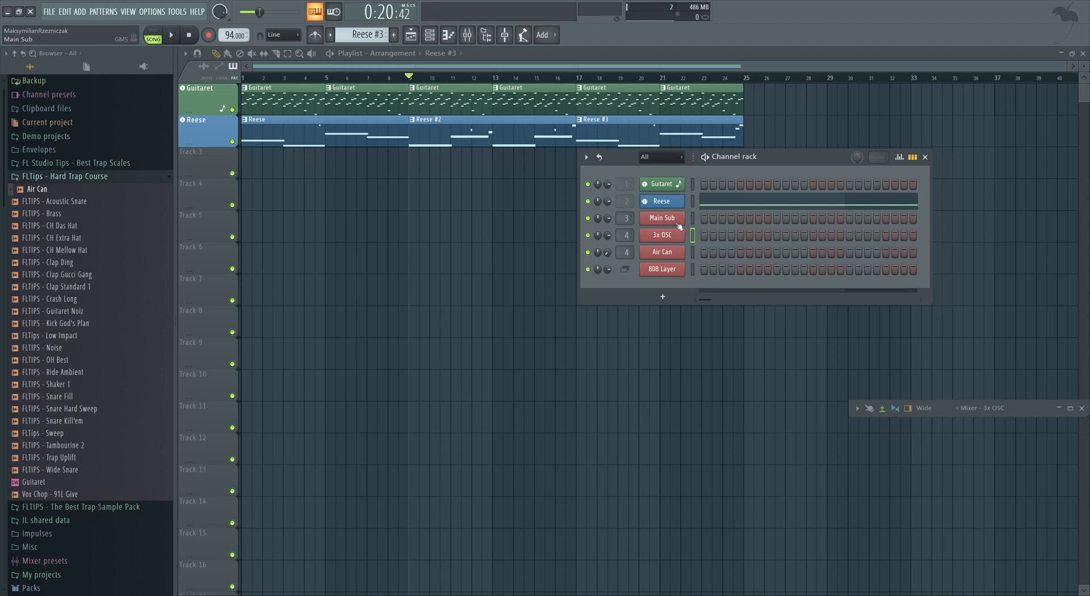
{"action": "left_click", "coordinate": [994, 411]}
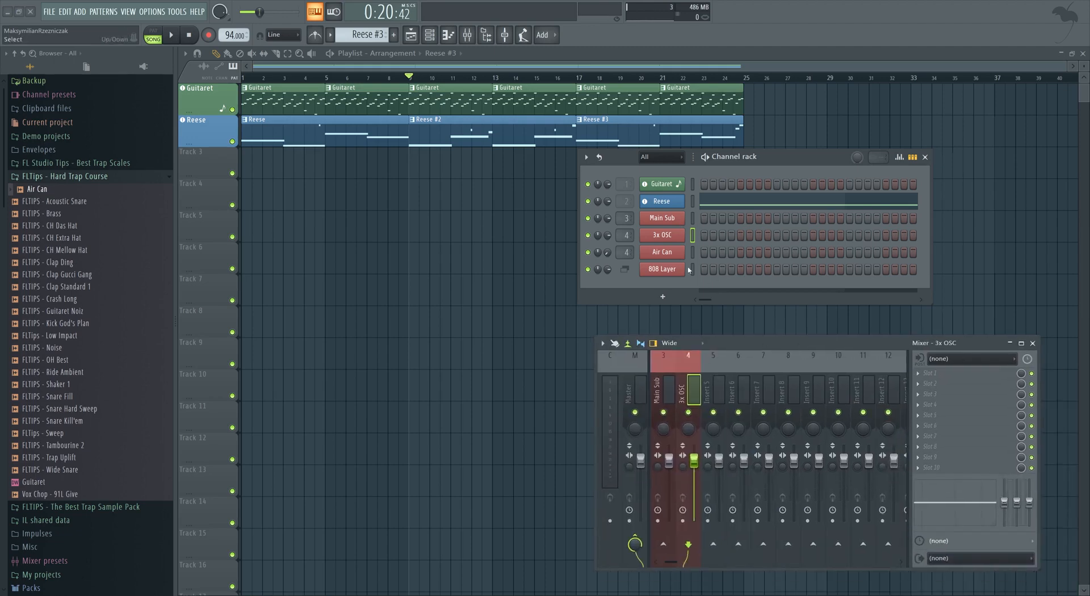
{"action": "left_click", "coordinate": [933, 376]}
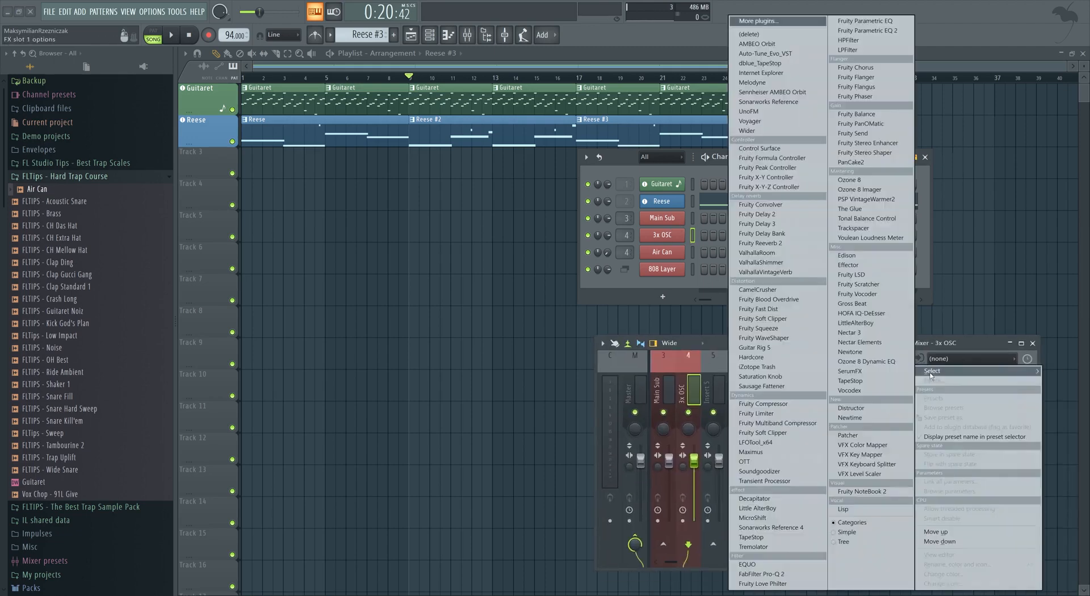
{"action": "left_click", "coordinate": [874, 32]}
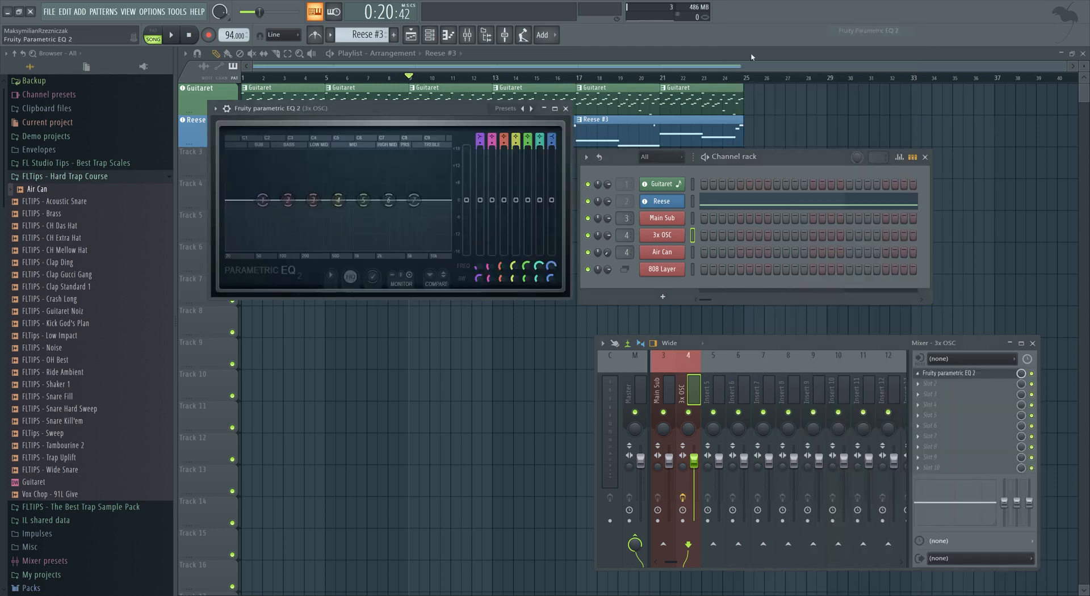
Set the EQ's first band to a steep high-pass filter at about 300 Hz.
{"action": "scroll", "coordinate": [526, 183], "scroll_direction": "down", "scroll_amount": 2}
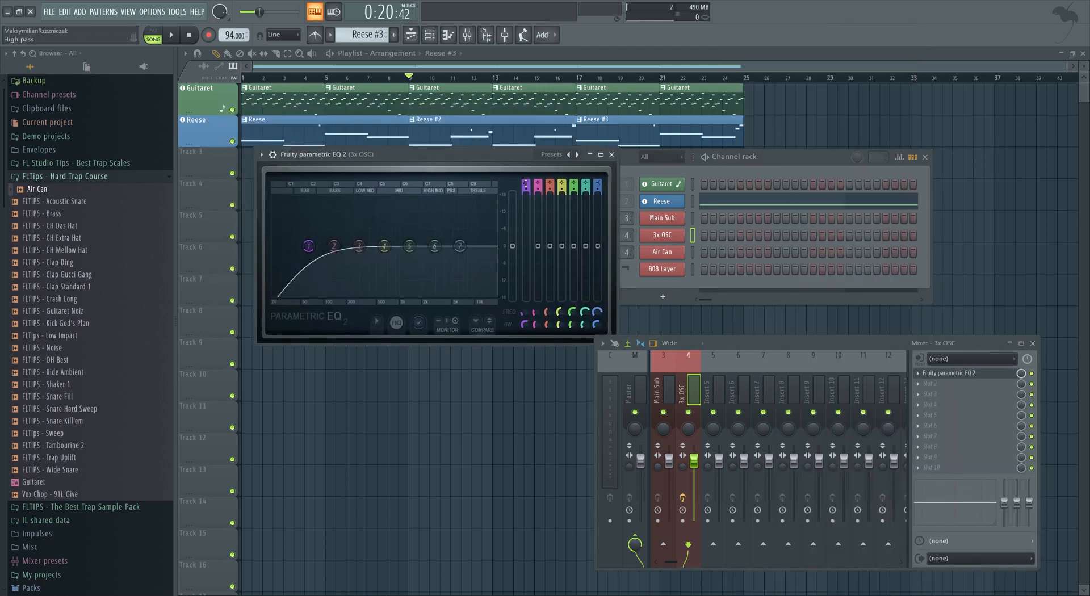
{"action": "scroll", "coordinate": [308, 245], "scroll_direction": "up", "scroll_amount": 4}
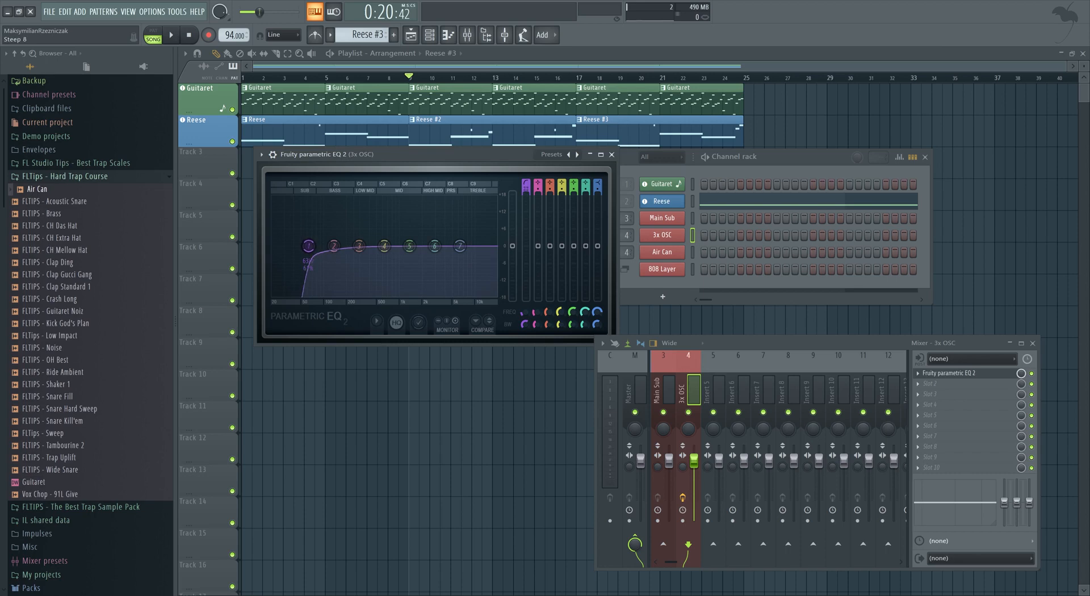
{"action": "left_click_drag", "start_coordinate": [308, 246], "coordinate": [334, 245]}
{"action": "key", "text": "n"}
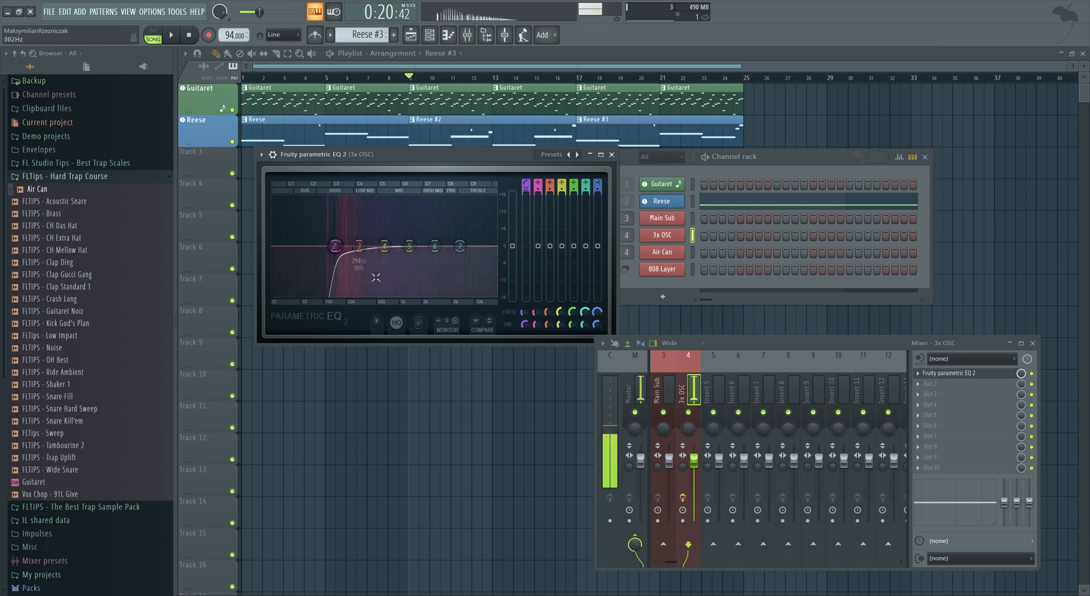
Select the 808 Layer channel and audition it by playing notes.
{"action": "left_click", "coordinate": [692, 270]}
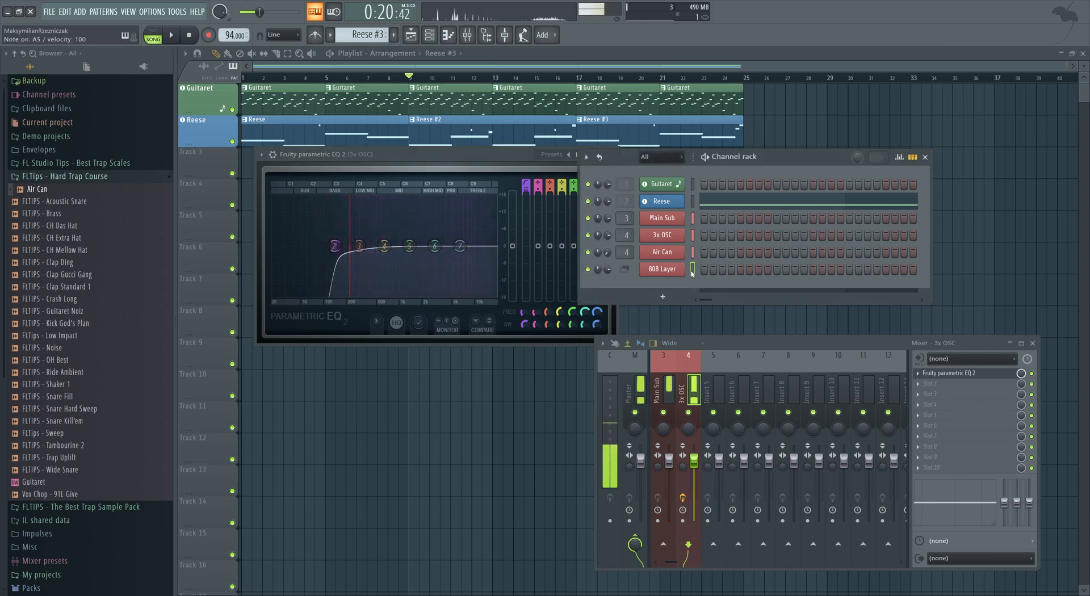
{"action": "key", "text": "b"}
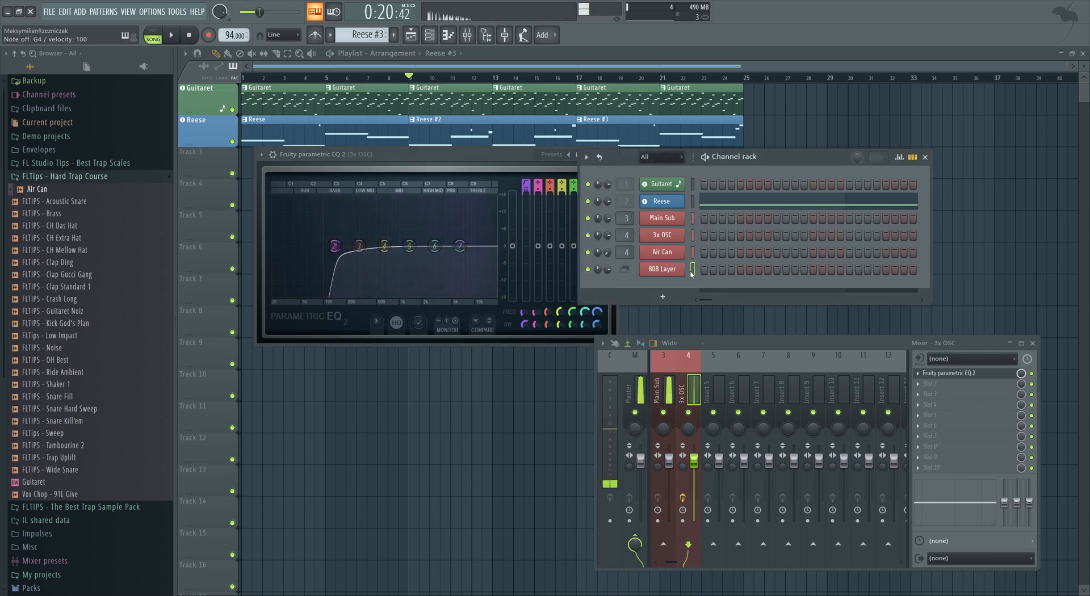
{"action": "key", "text": "n"}
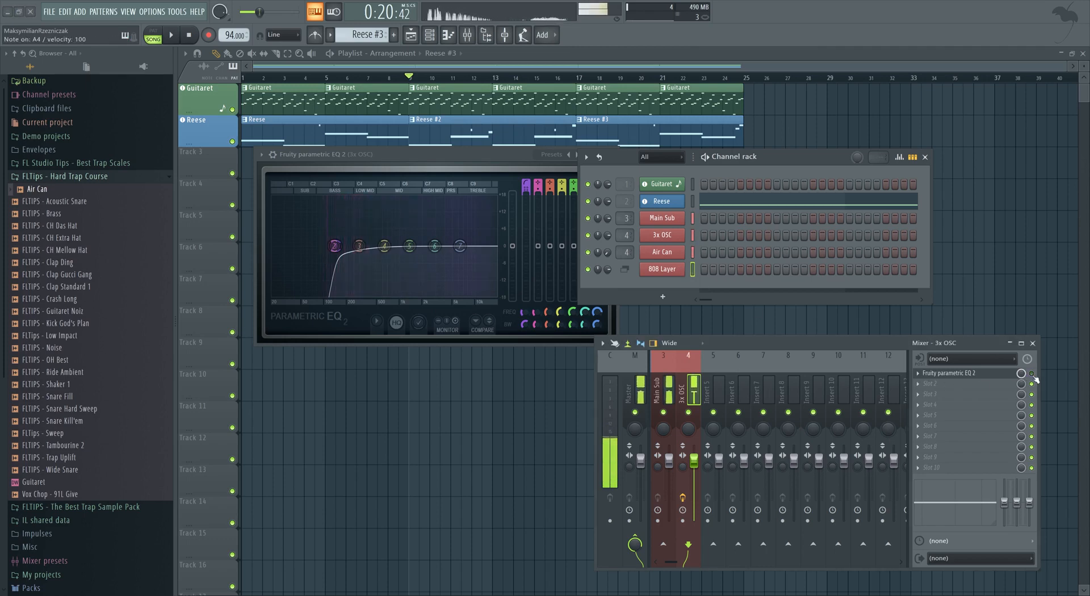
{"action": "key", "text": "n"}
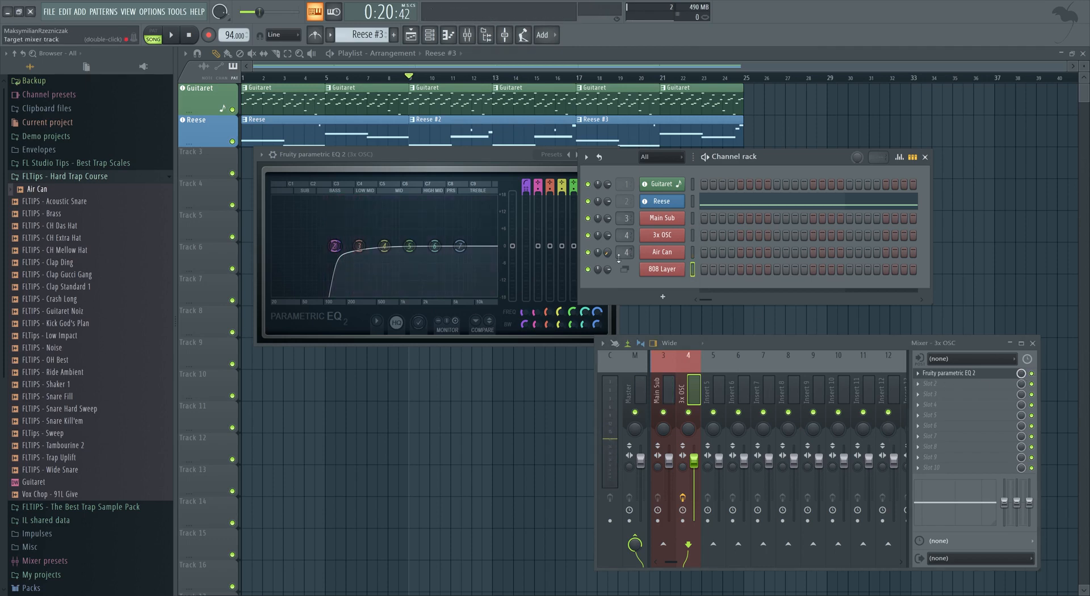
Close the EQ and mixer windows and reopen the channel rack.
{"action": "left_click_drag", "start_coordinate": [477, 158], "coordinate": [466, 166]}
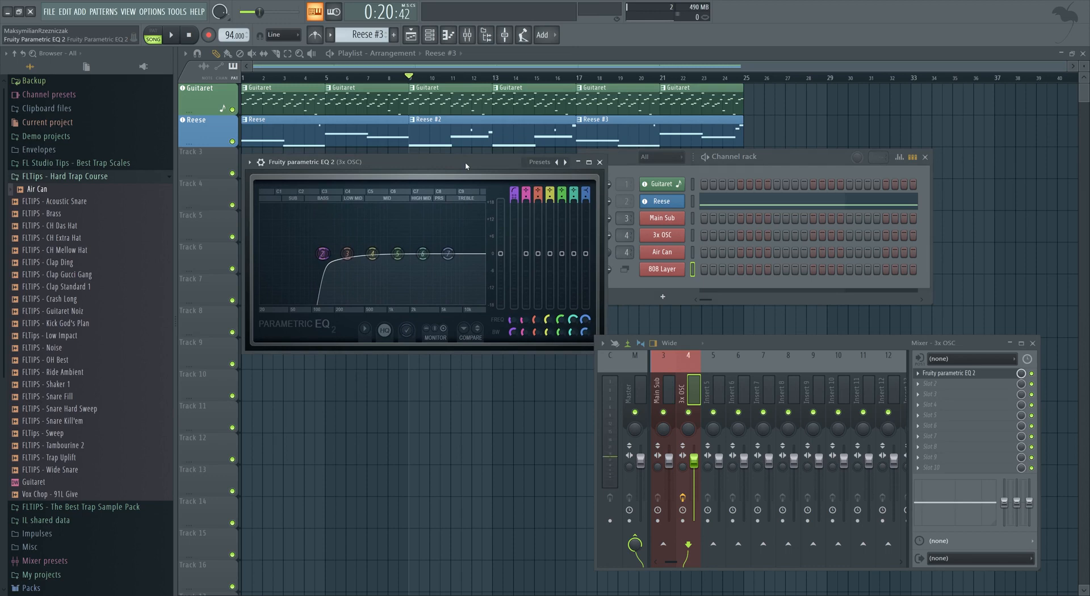
{"action": "left_click", "coordinate": [578, 162]}
{"action": "left_click", "coordinate": [583, 164]}
{"action": "left_click", "coordinate": [602, 164]}
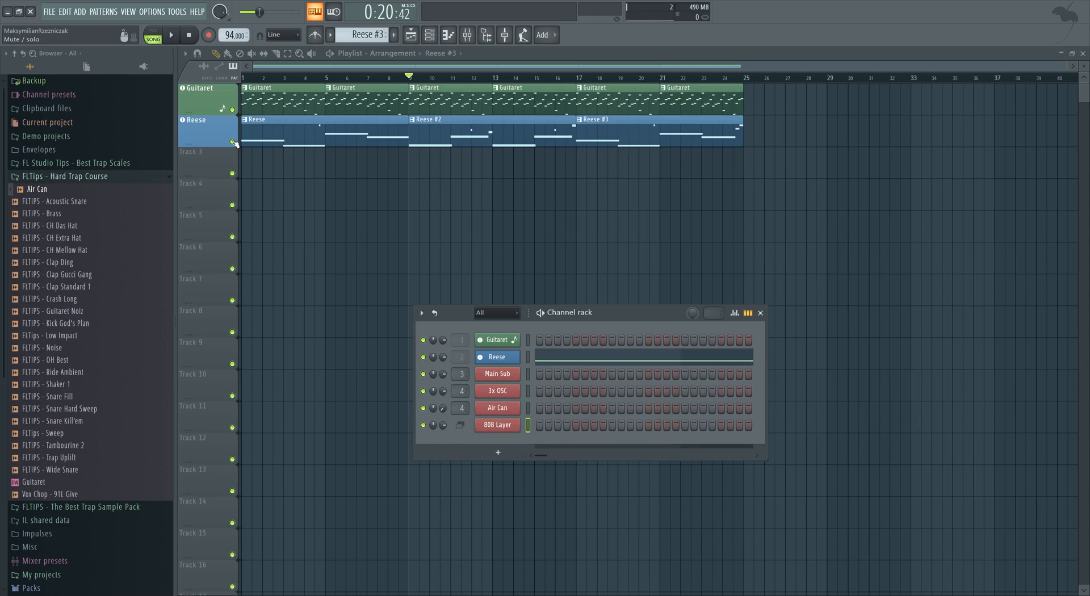
{"action": "key", "text": "F6"}
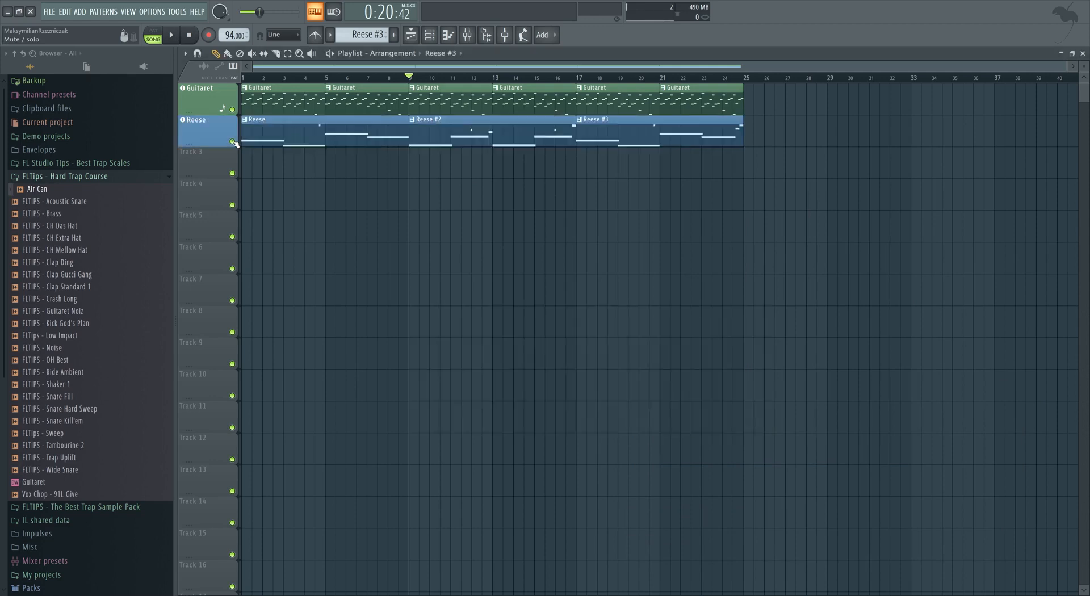
{"action": "left_click", "coordinate": [429, 36]}
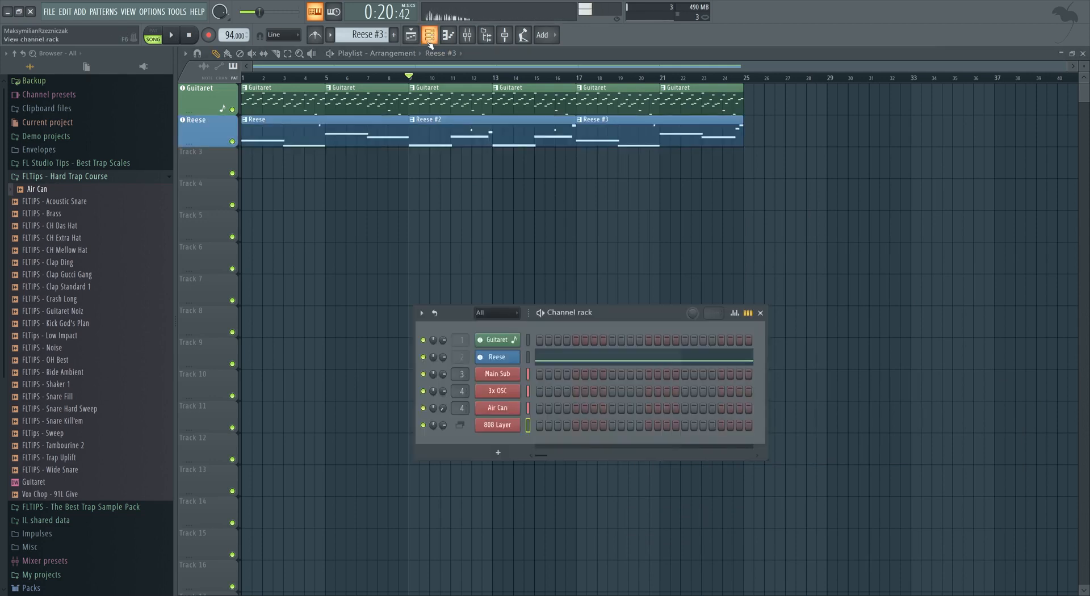
Make playlist Track 3 an instrument track using the existing 808 Layer channel, auto-assigning a free mixer track.
{"action": "right_click", "coordinate": [195, 158]}
{"action": "mouse_move", "coordinate": [267, 204]}
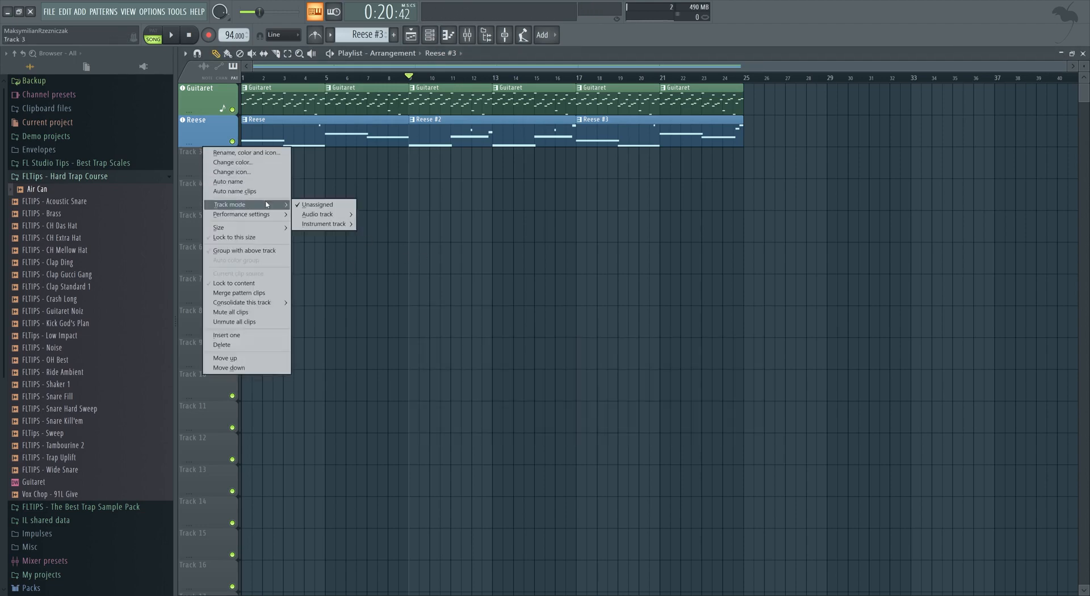
{"action": "mouse_move", "coordinate": [325, 224]}
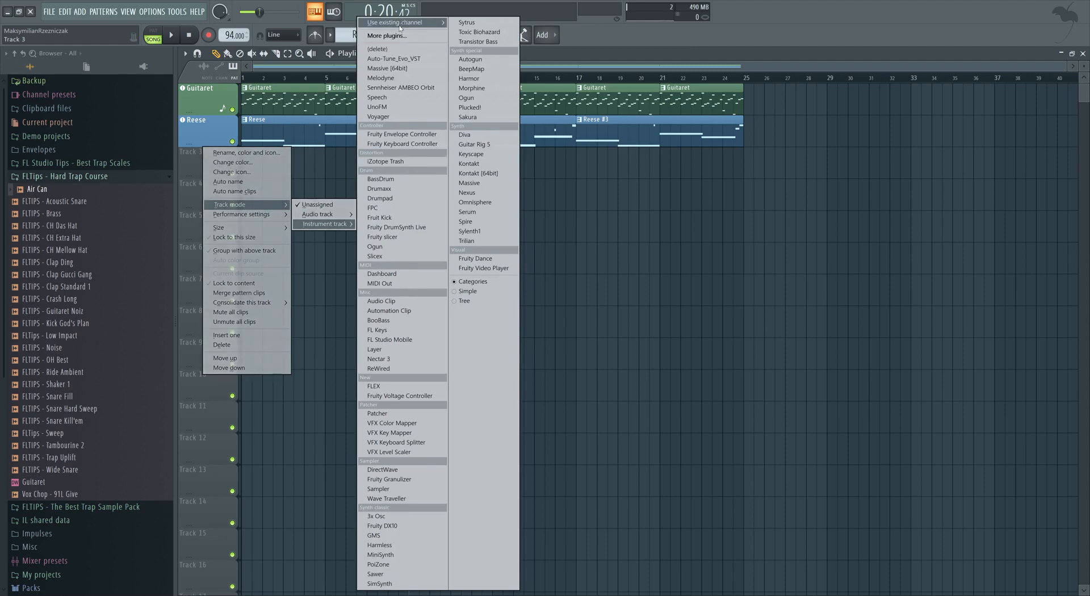
{"action": "mouse_move", "coordinate": [426, 23]}
{"action": "left_click", "coordinate": [477, 52]}
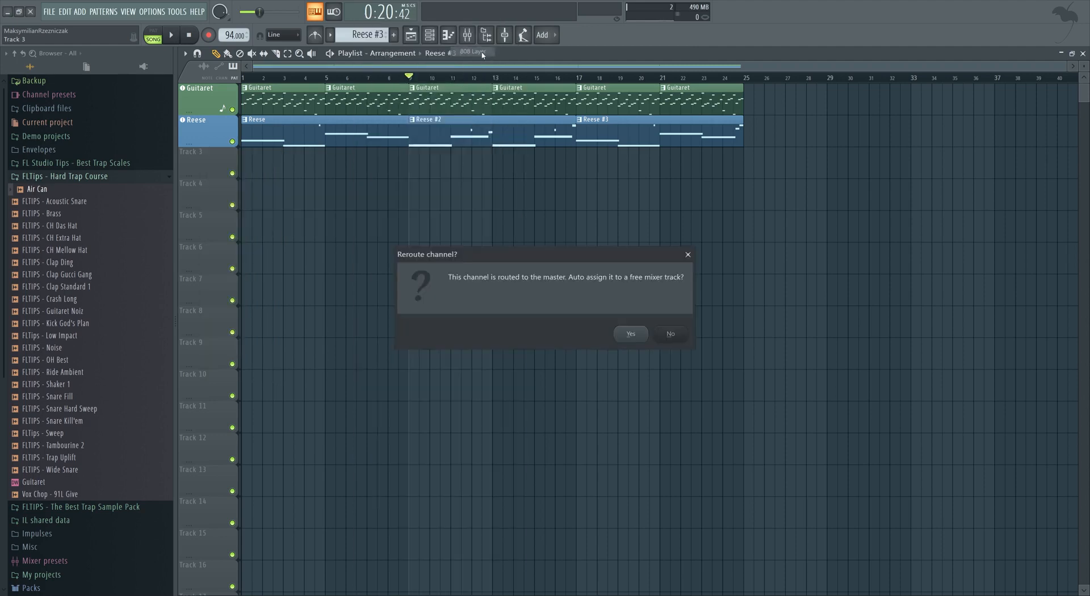
{"action": "left_click", "coordinate": [630, 334]}
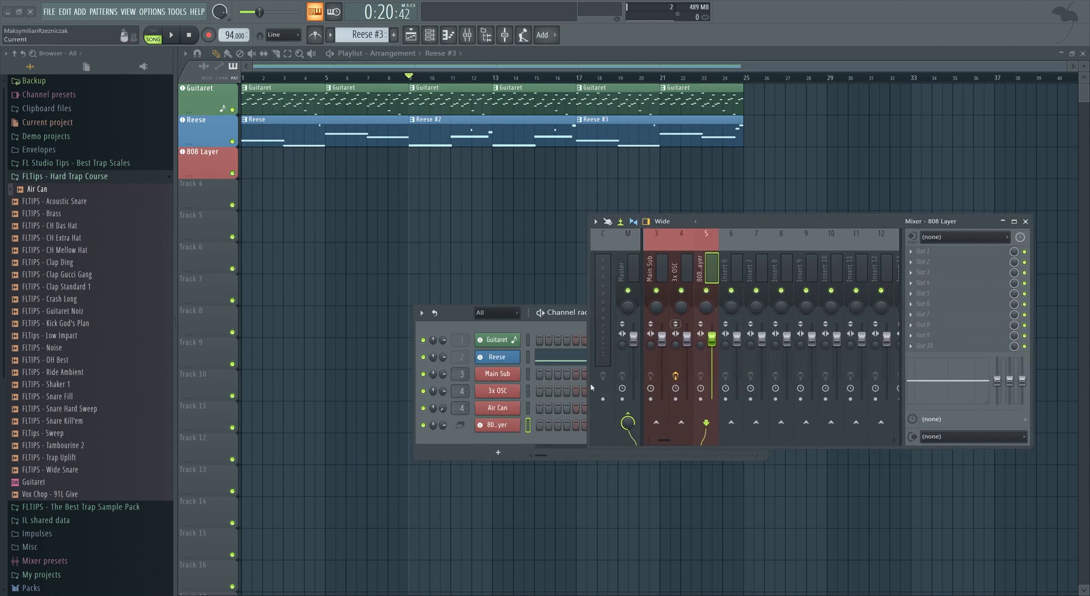
Reset the 808 Layer mixer track to its default settings.
{"action": "left_click", "coordinate": [498, 425]}
{"action": "left_click", "coordinate": [509, 94]}
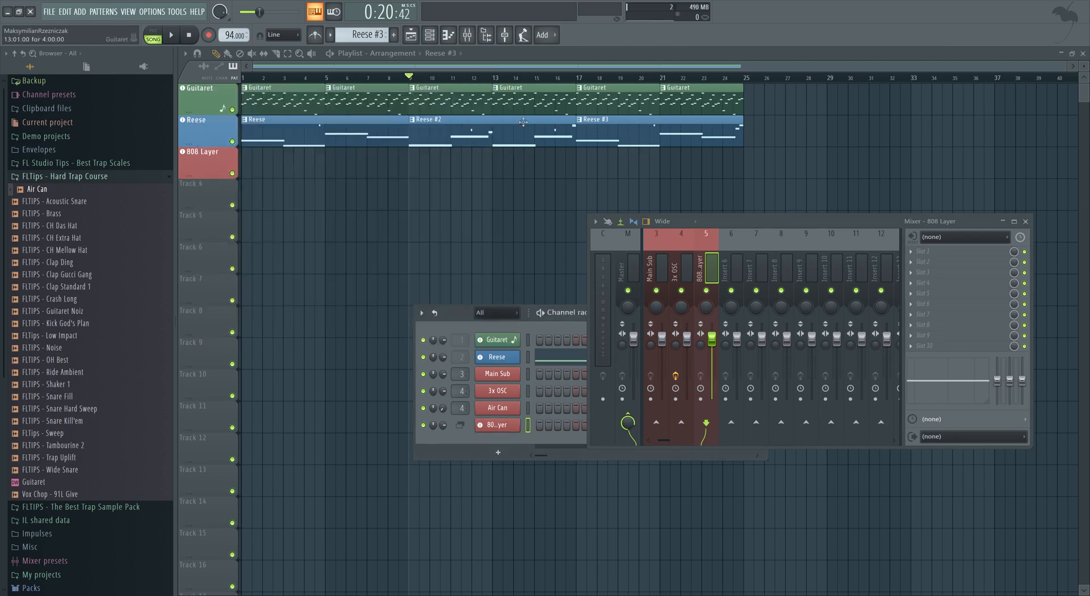
{"action": "right_click", "coordinate": [714, 259]}
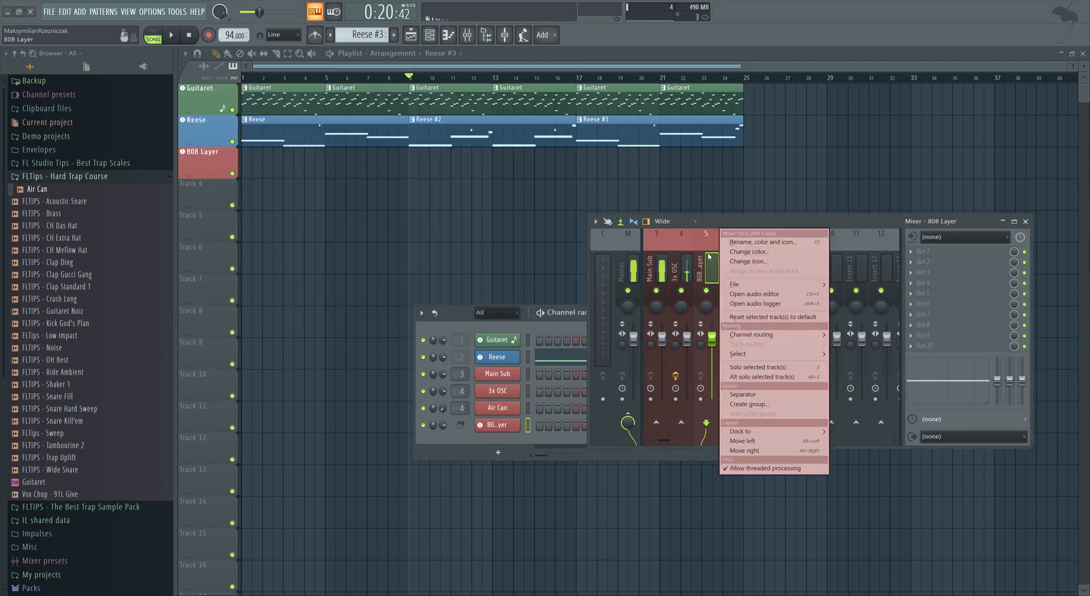
{"action": "left_click", "coordinate": [761, 318]}
{"action": "left_click", "coordinate": [639, 334]}
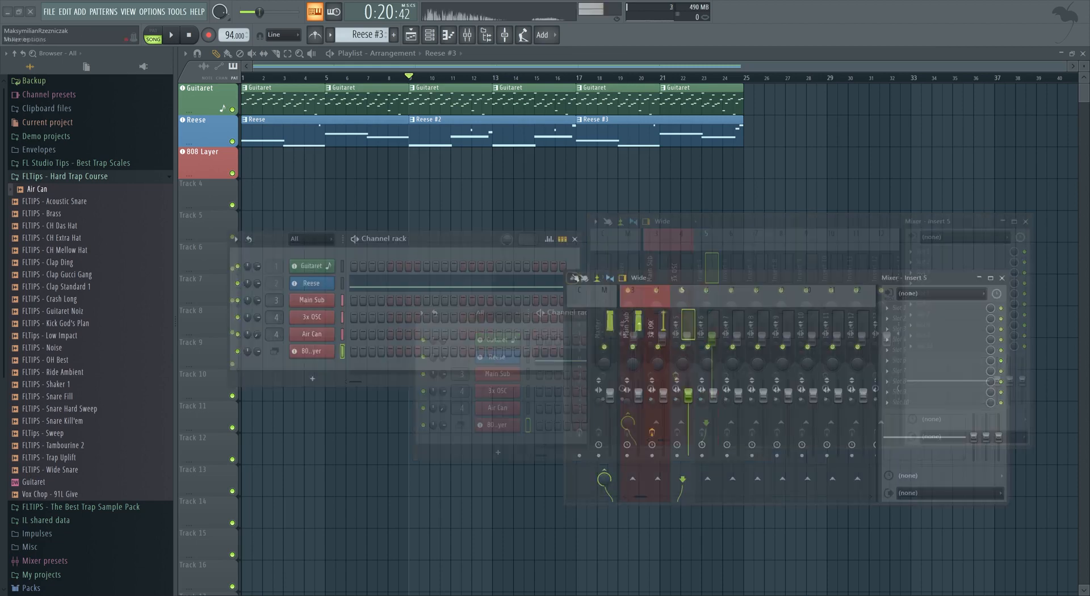